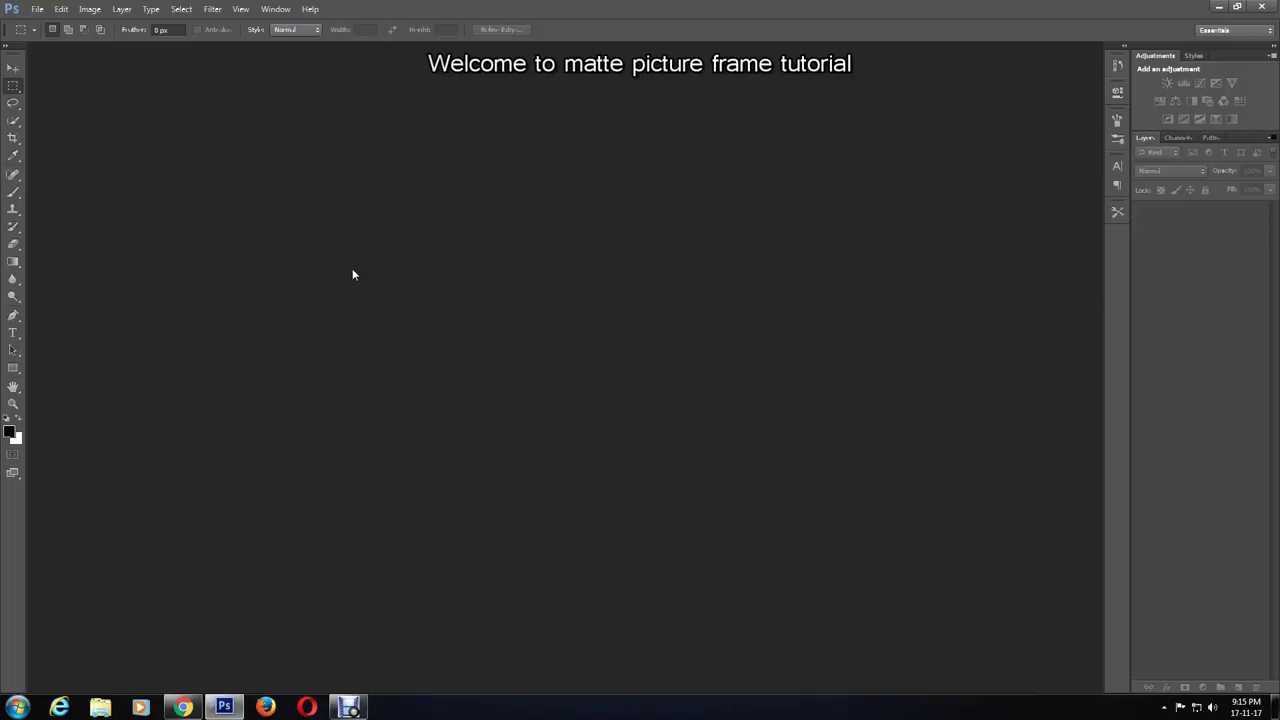
- Open new-beautiful-model-wallpaper-6.jpg, the green-dress model photo, from the Photos folder
{"action": "left_click", "coordinate": [35, 10]}
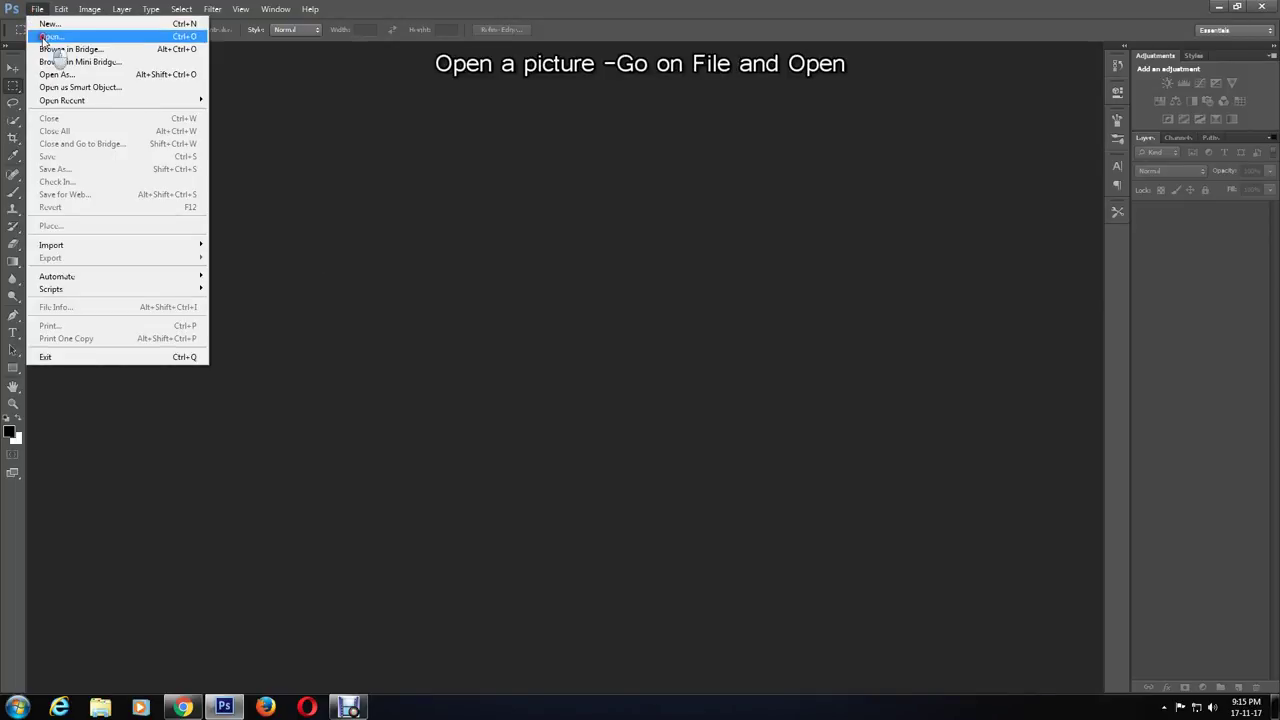
{"action": "left_click", "coordinate": [48, 36]}
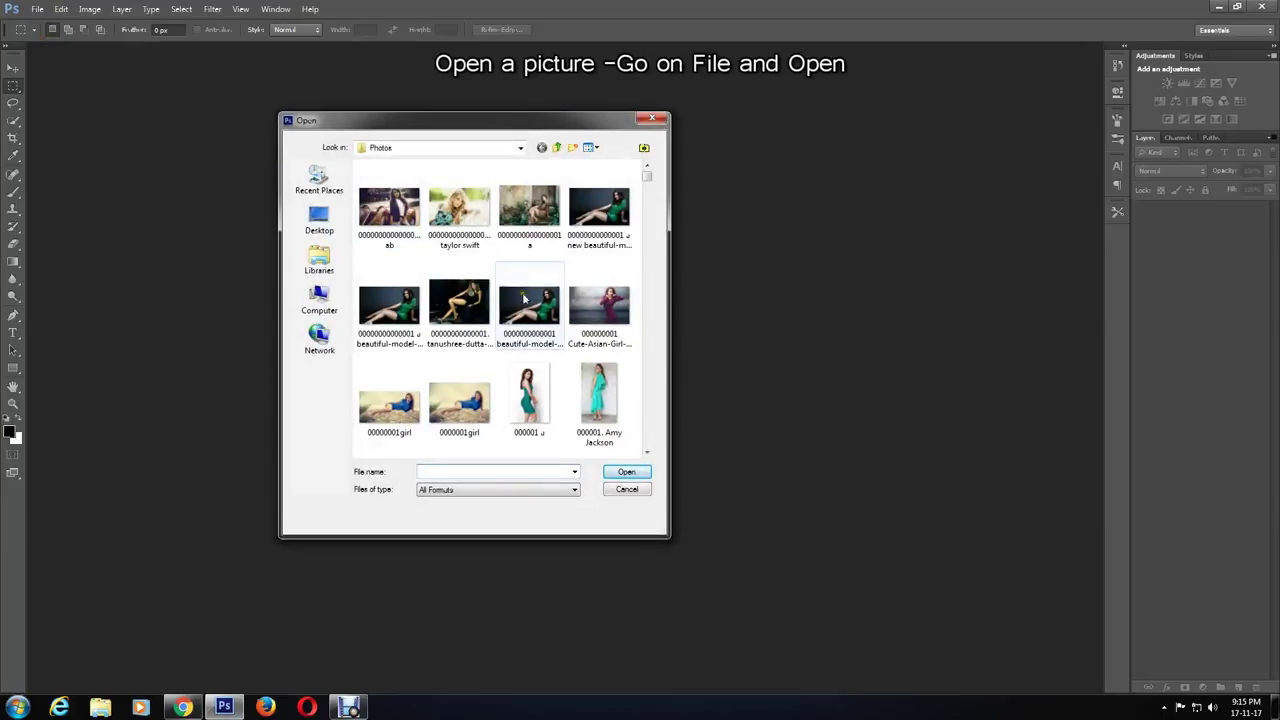
{"action": "double_click", "coordinate": [604, 214]}
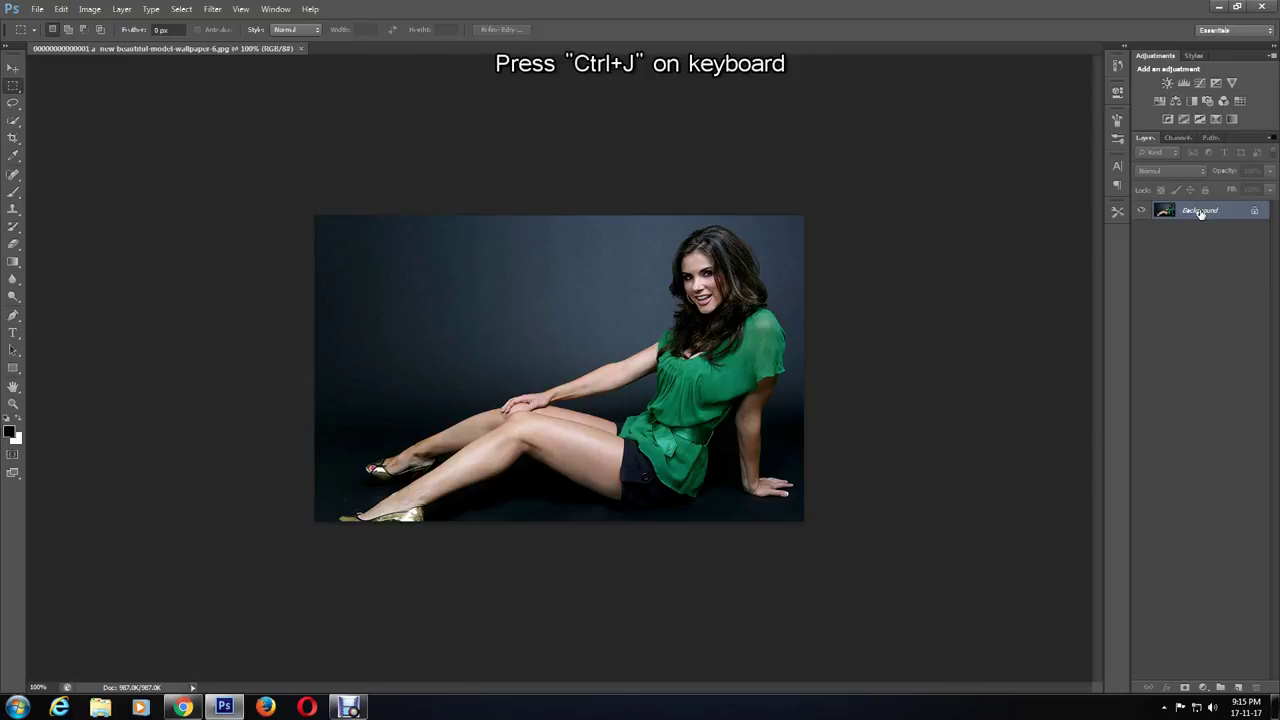
- Duplicate the photo onto Layer 1 and make Background the active layer again
{"action": "key", "text": "ctrl+j"}
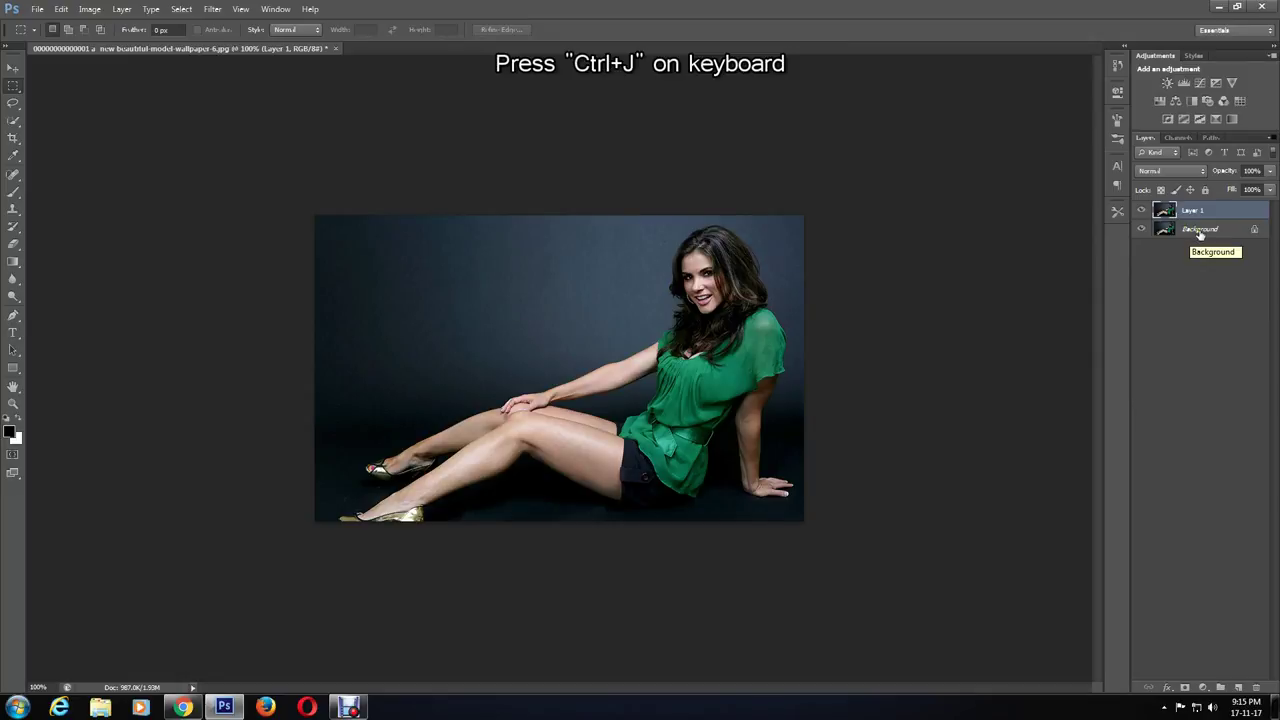
{"action": "left_click", "coordinate": [1199, 231]}
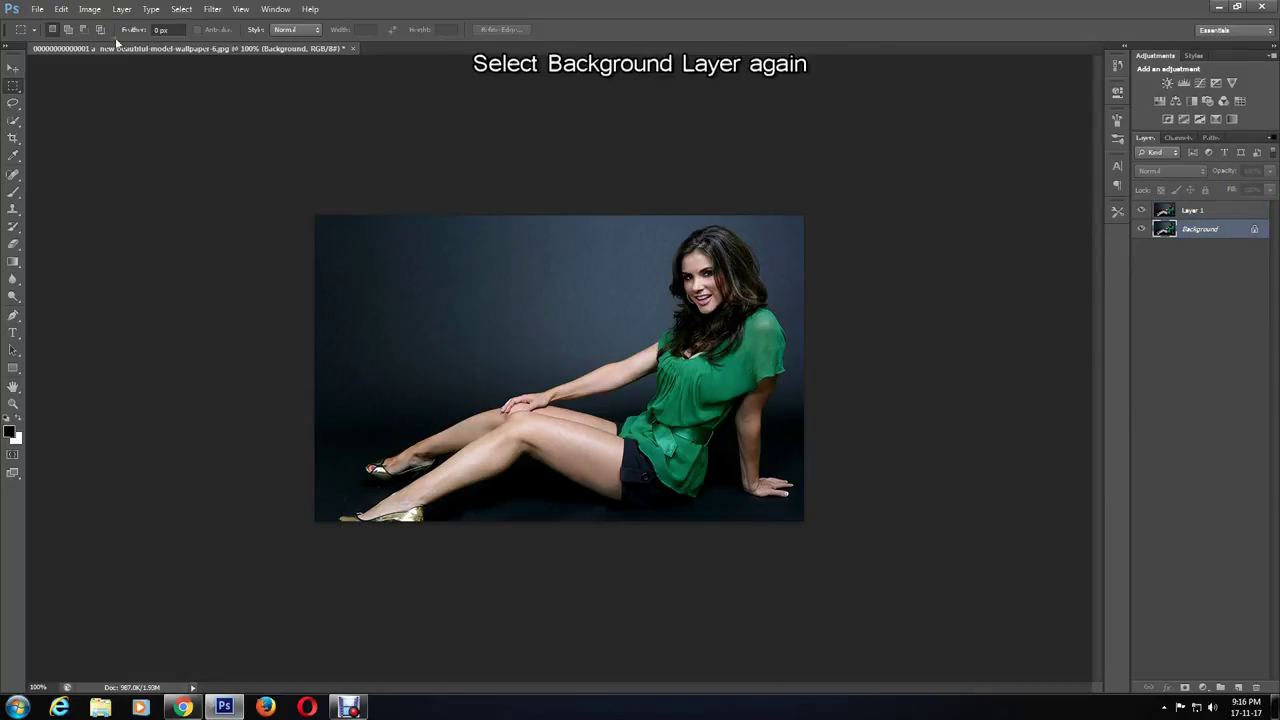
{"action": "left_click", "coordinate": [89, 9]}
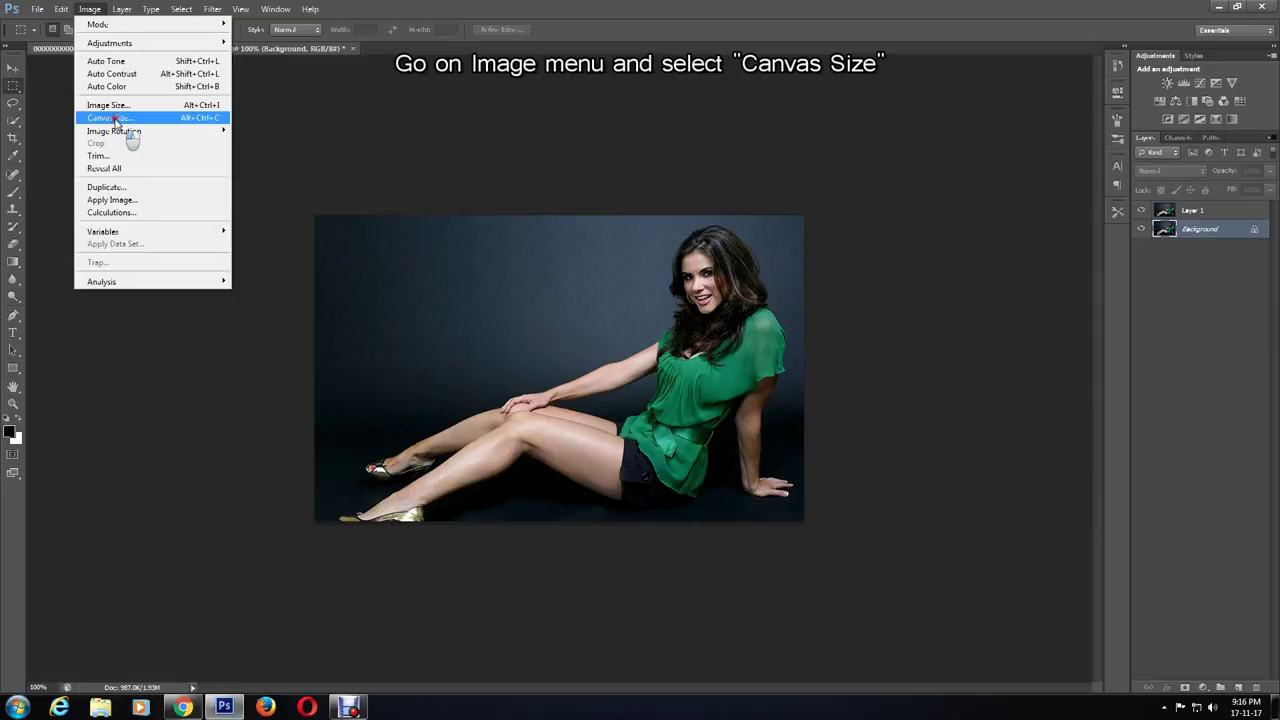
- Enlarge the canvas by a relative 4 inches in width and height with a white extension
{"action": "left_click", "coordinate": [116, 121]}
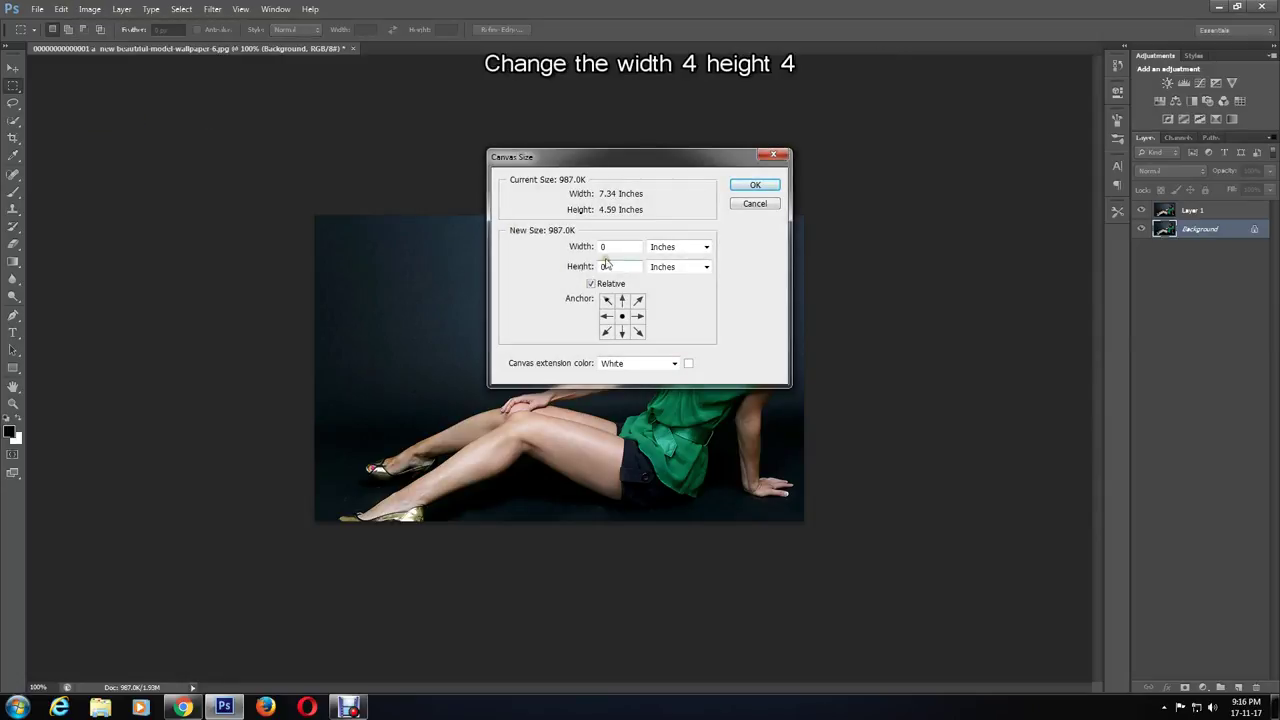
{"action": "left_click", "coordinate": [610, 247]}
{"action": "left_click_drag", "start_coordinate": [611, 247], "coordinate": [592, 248]}
{"action": "type", "text": "4"}
{"action": "left_click_drag", "start_coordinate": [612, 268], "coordinate": [594, 266]}
{"action": "type", "text": "4"}
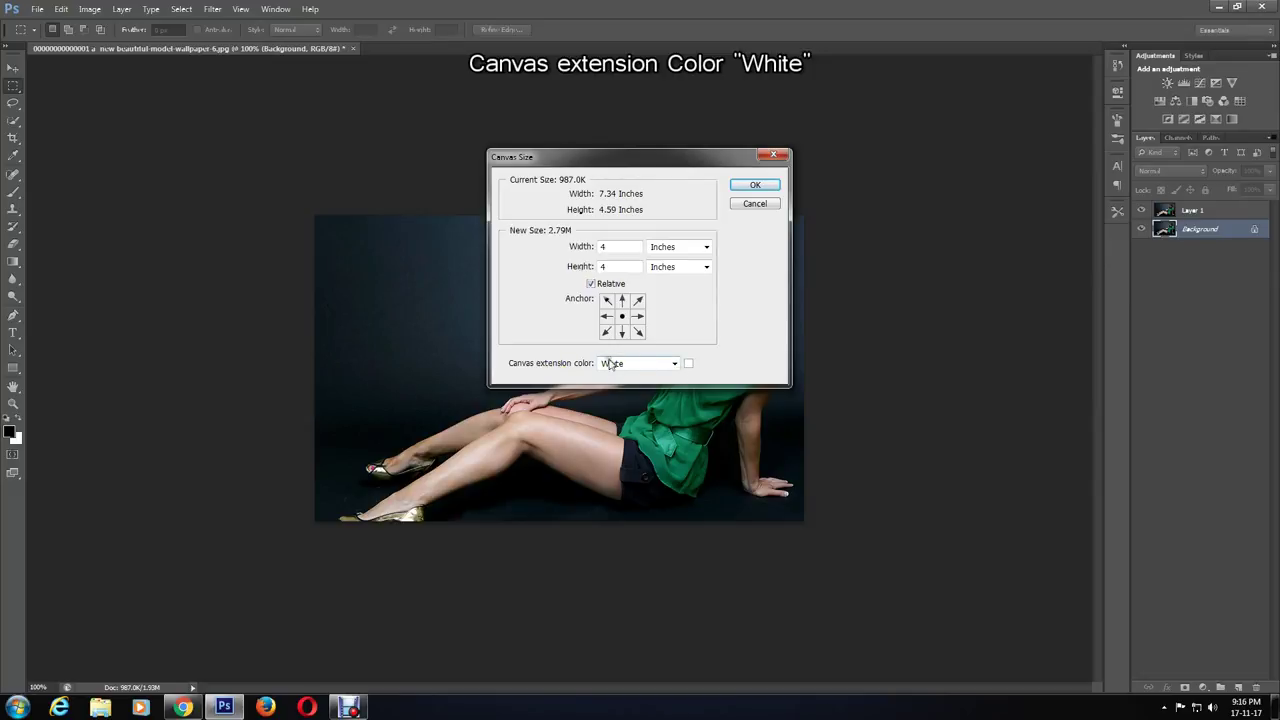
{"action": "left_click", "coordinate": [752, 186]}
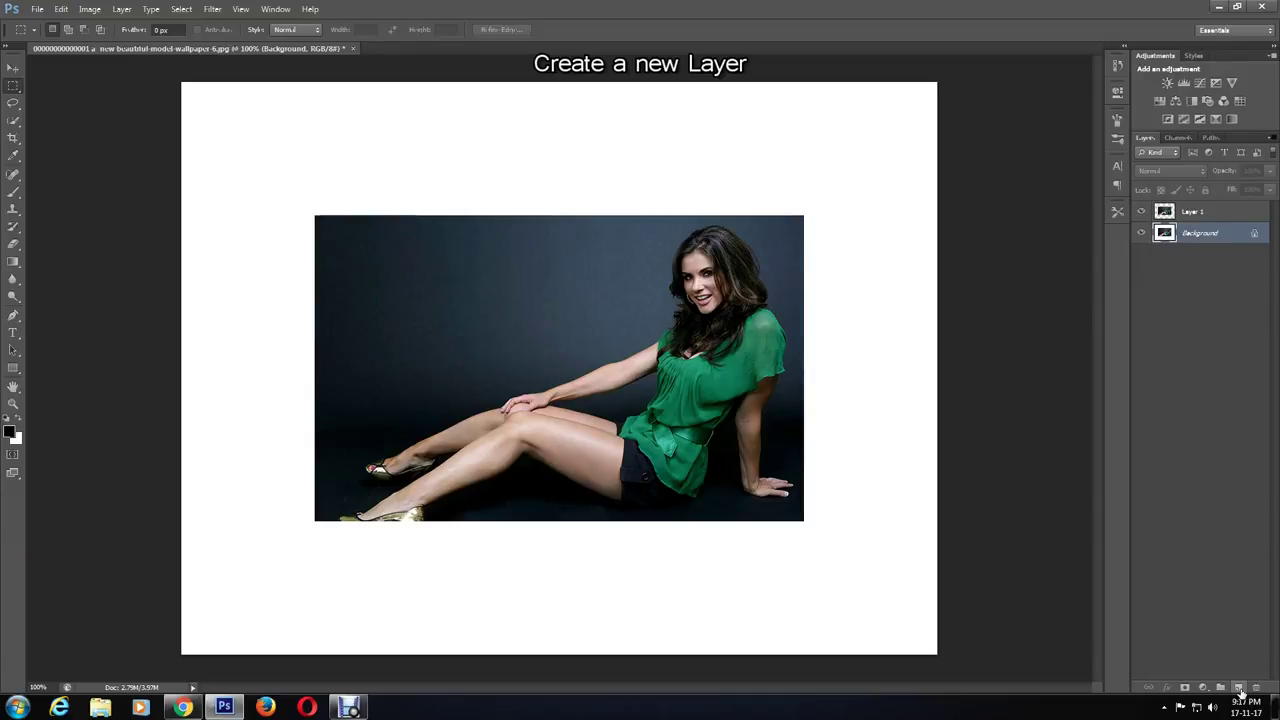
- Add a new Layer 2 and fill it with white using the Paint Bucket
{"action": "left_click", "coordinate": [1239, 689]}
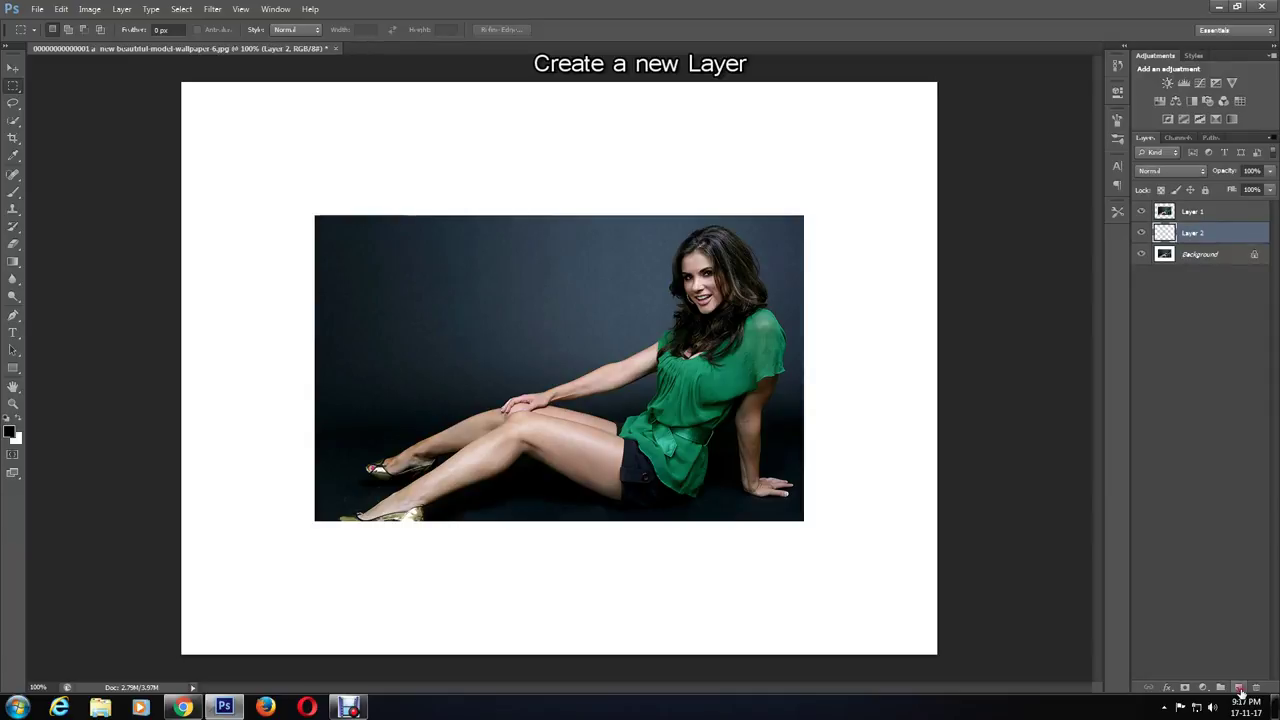
{"action": "left_click", "coordinate": [16, 421]}
{"action": "left_click", "coordinate": [16, 262]}
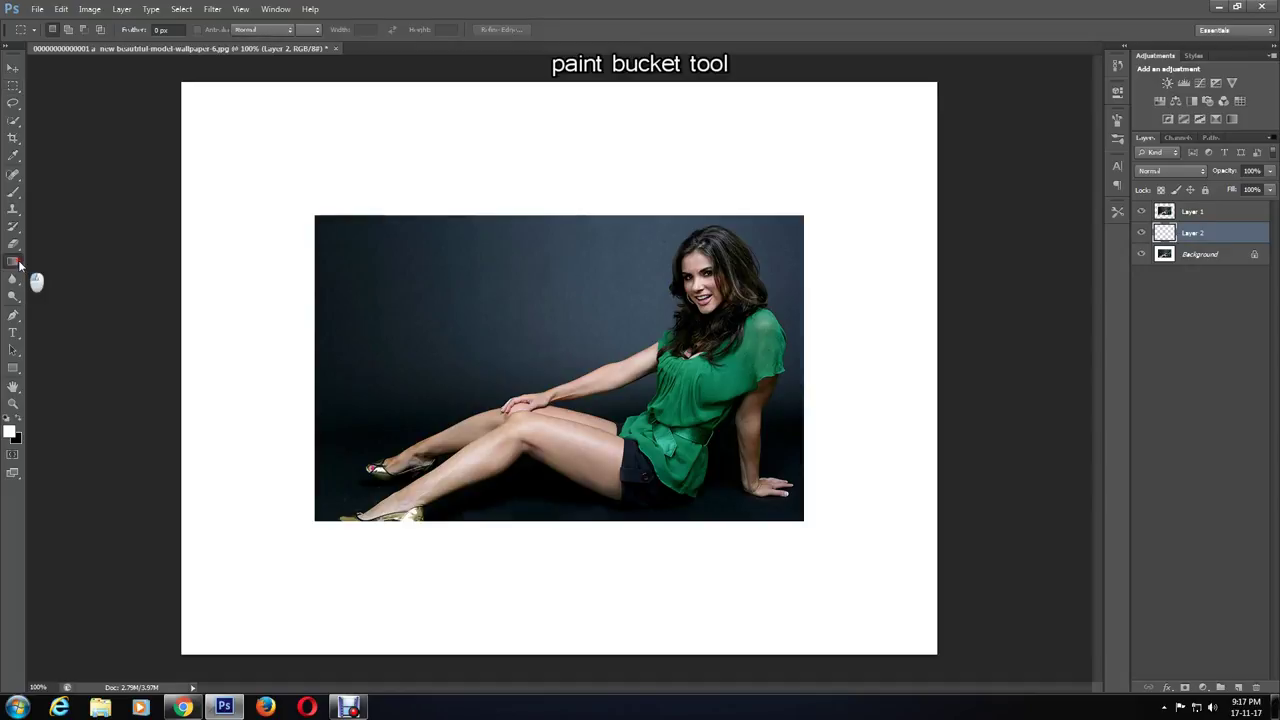
{"action": "left_click", "coordinate": [19, 262]}
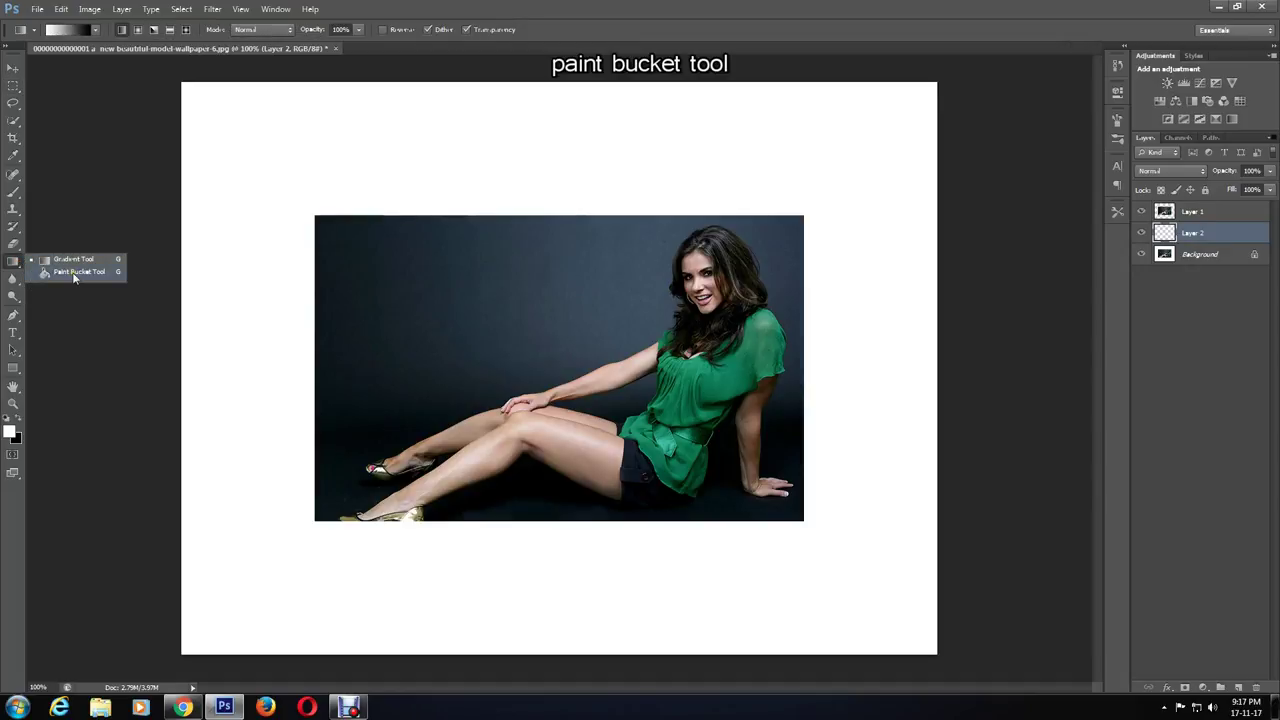
{"action": "left_click", "coordinate": [72, 272]}
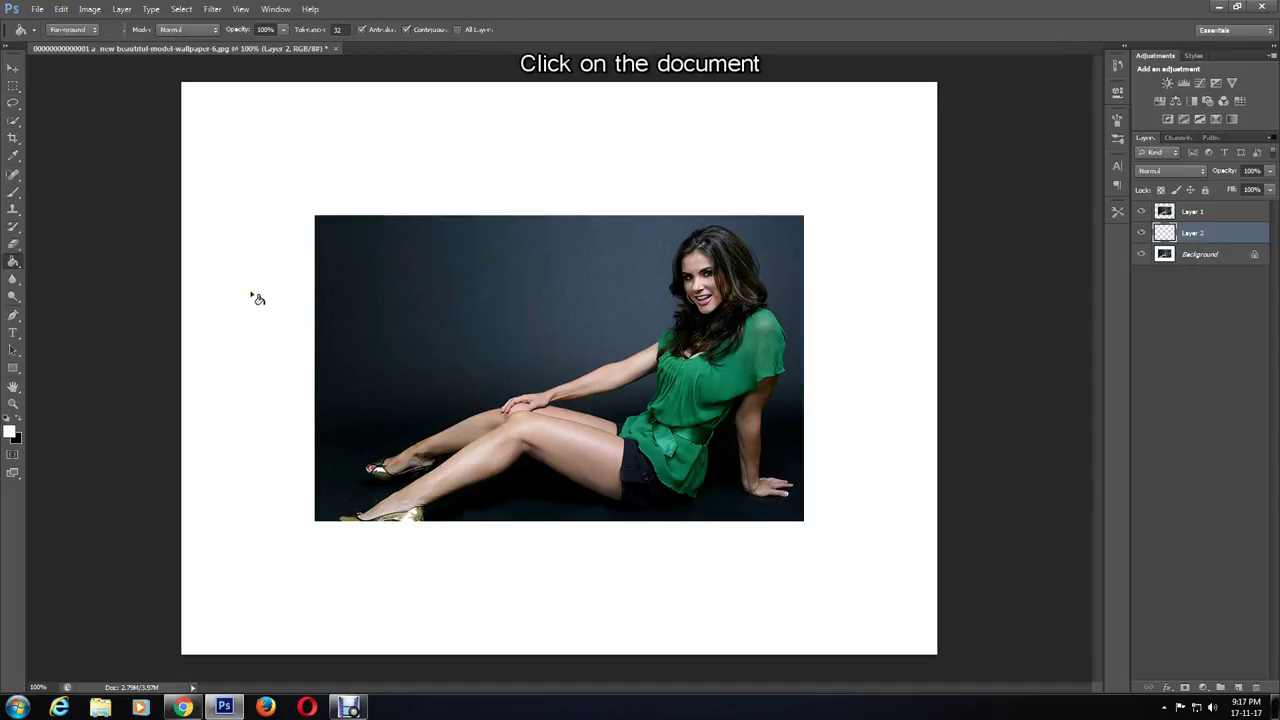
{"action": "left_click", "coordinate": [294, 303]}
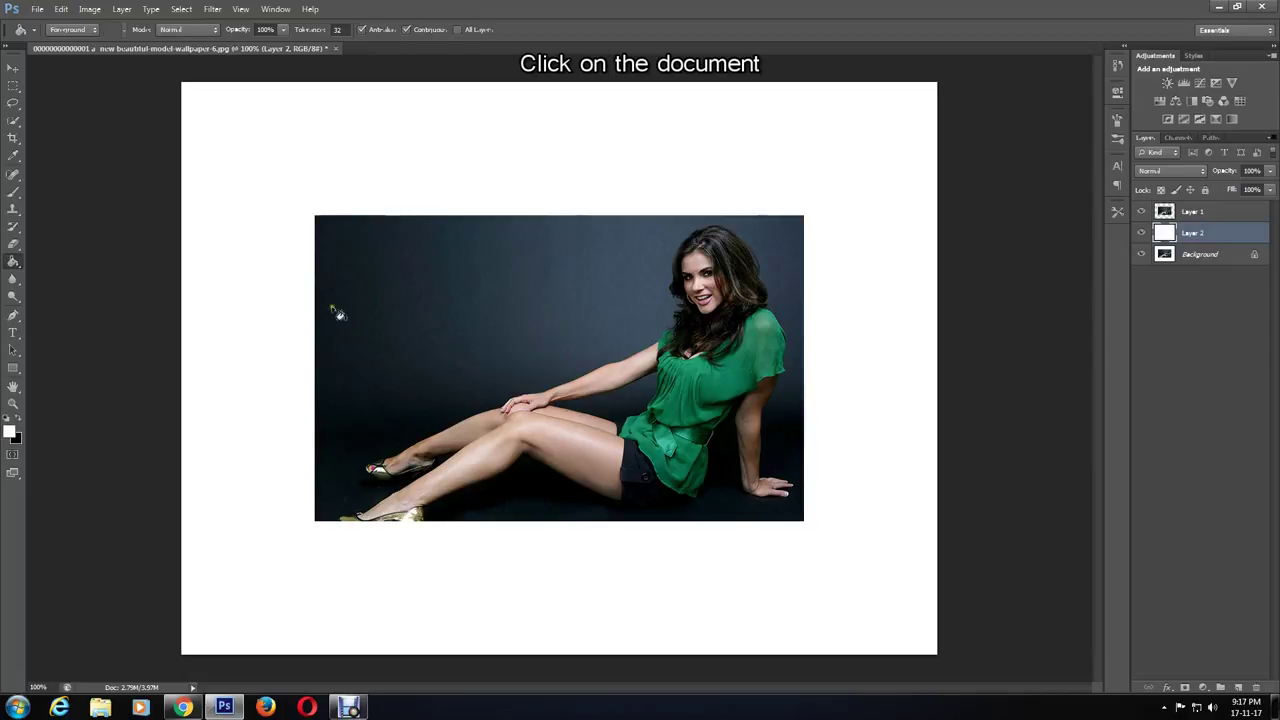
- Give Layer 2 an 80 px black Inside stroke and enable Bevel & Emboss
{"action": "left_click", "coordinate": [1166, 689]}
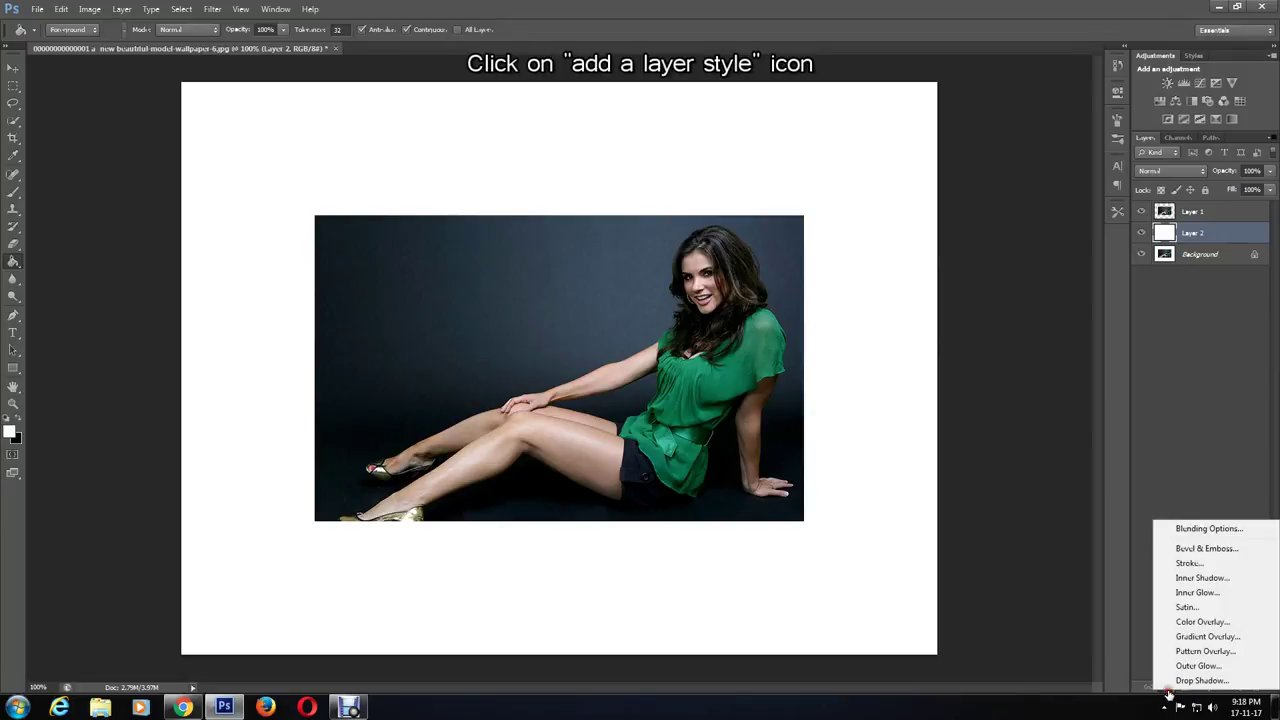
{"action": "left_click", "coordinate": [1189, 566]}
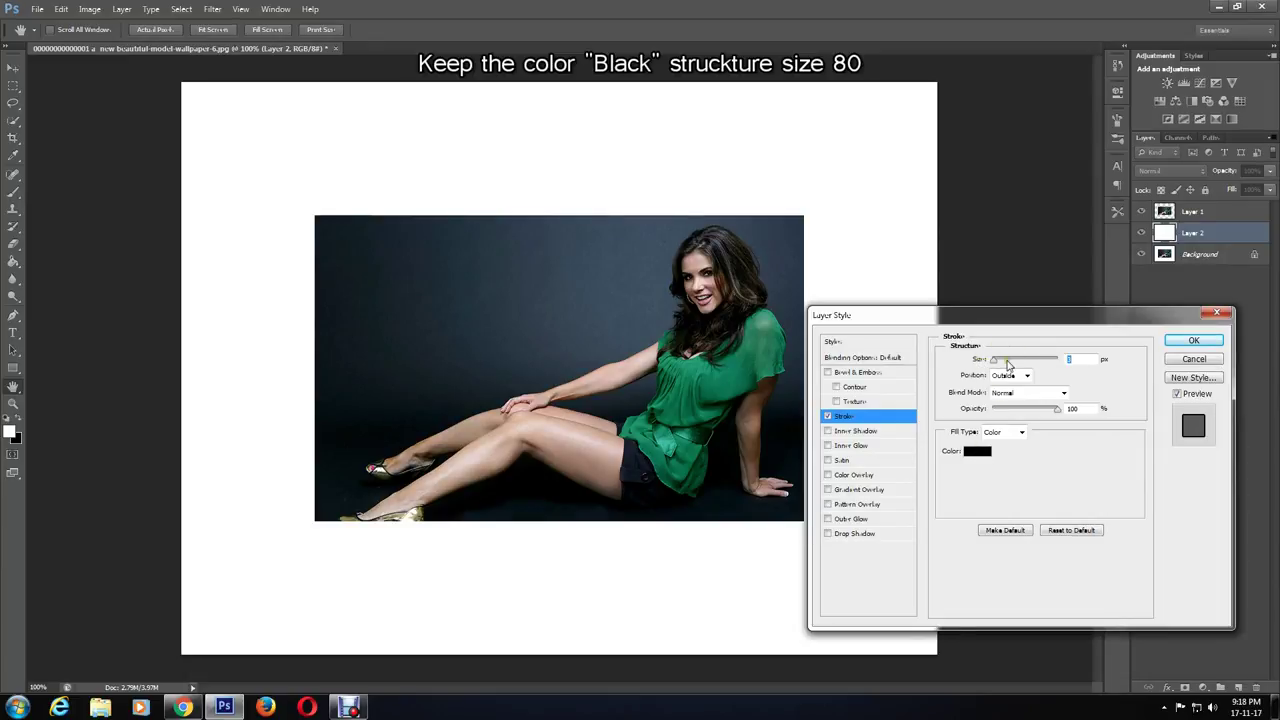
{"action": "type", "text": "80"}
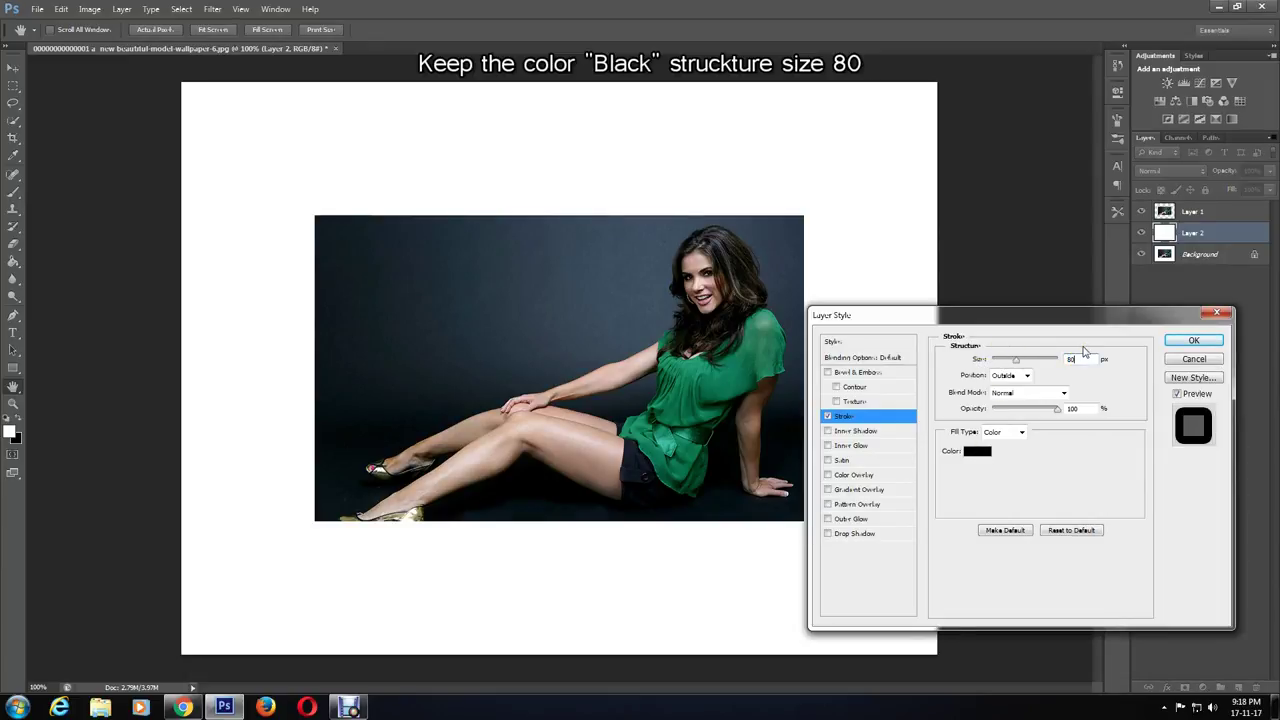
{"action": "left_click", "coordinate": [1010, 378]}
{"action": "left_click", "coordinate": [1005, 400]}
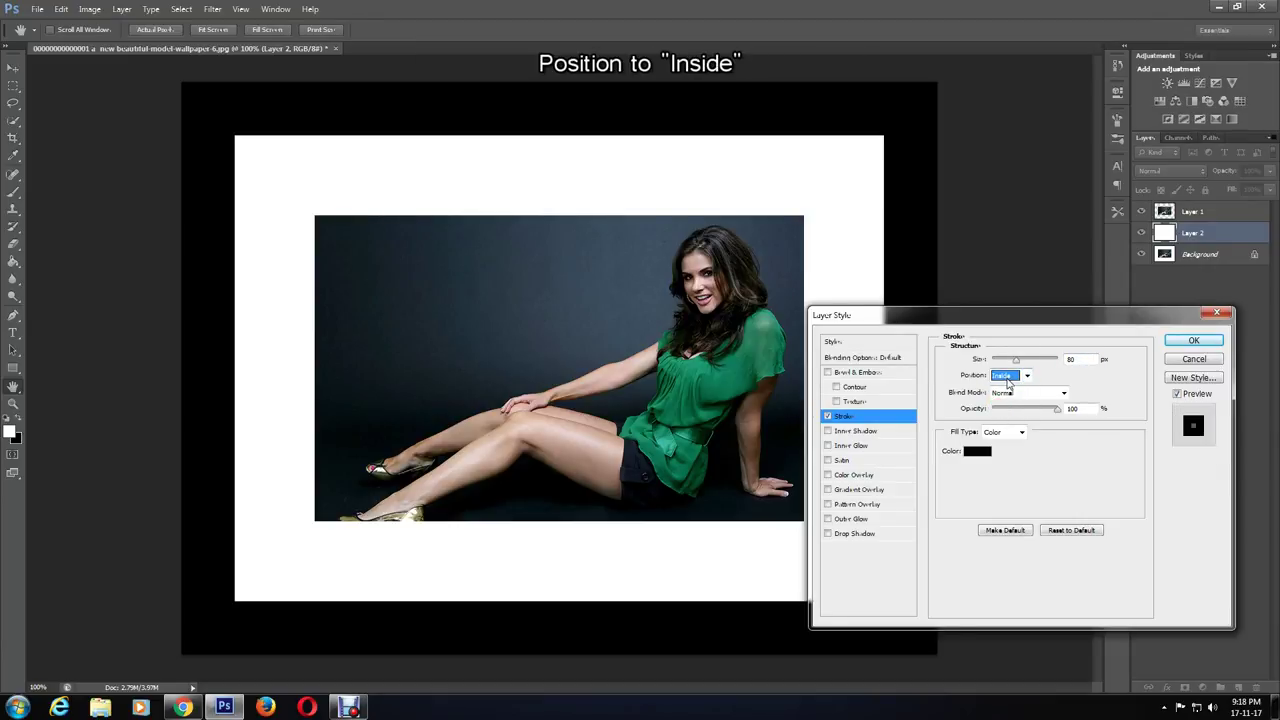
{"action": "left_click", "coordinate": [848, 373]}
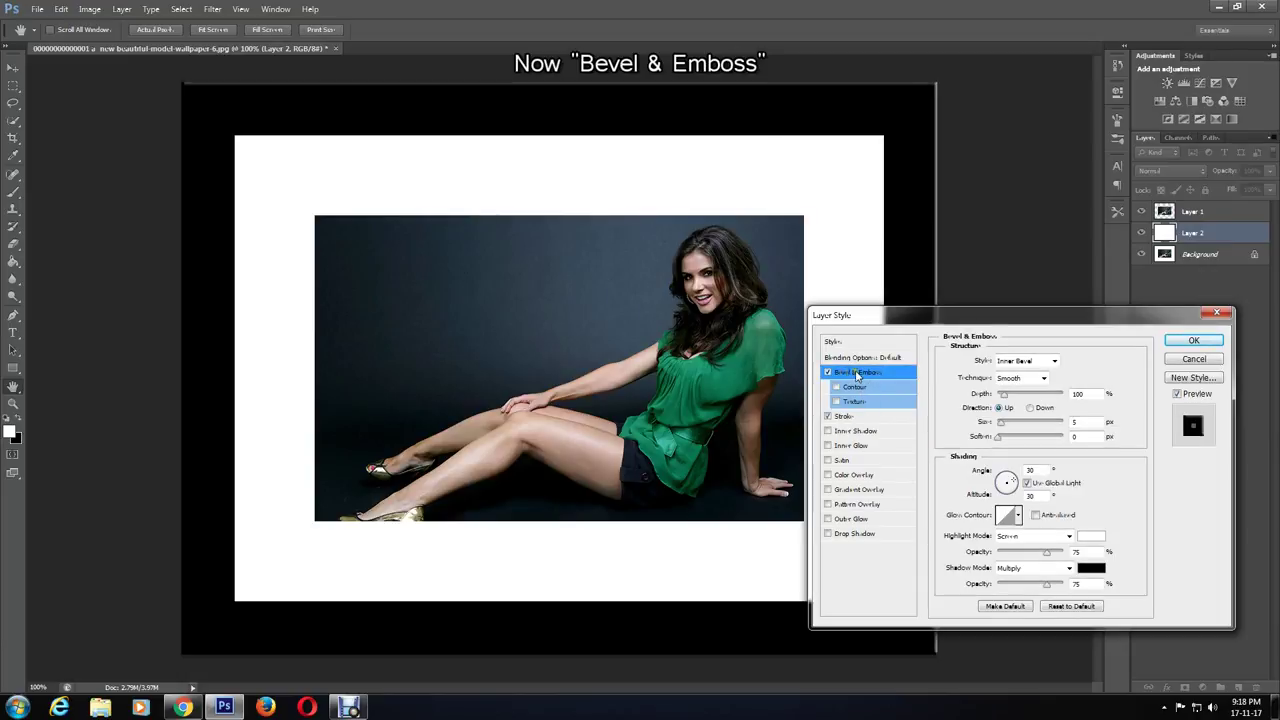
- Set the bevel to Stroke Emboss, Chisel Hard, size 80, angle 120
{"action": "left_click", "coordinate": [1035, 362]}
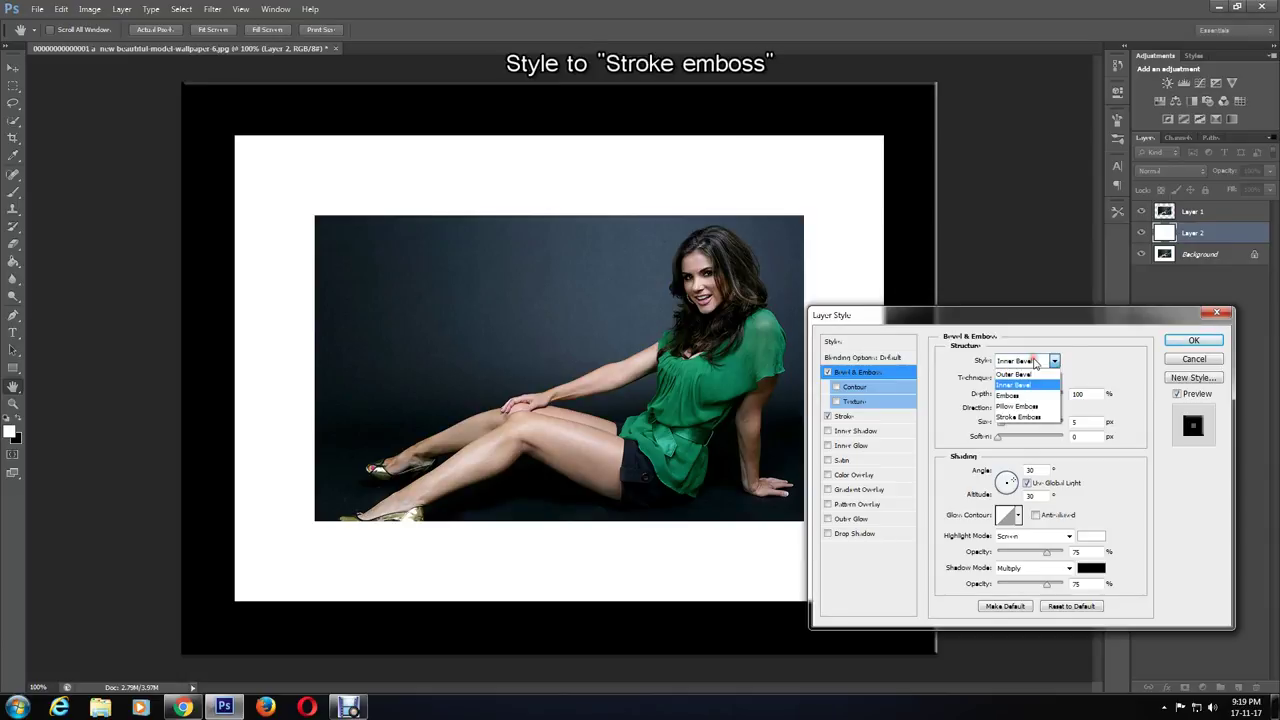
{"action": "left_click", "coordinate": [1028, 418]}
{"action": "left_click", "coordinate": [1022, 378]}
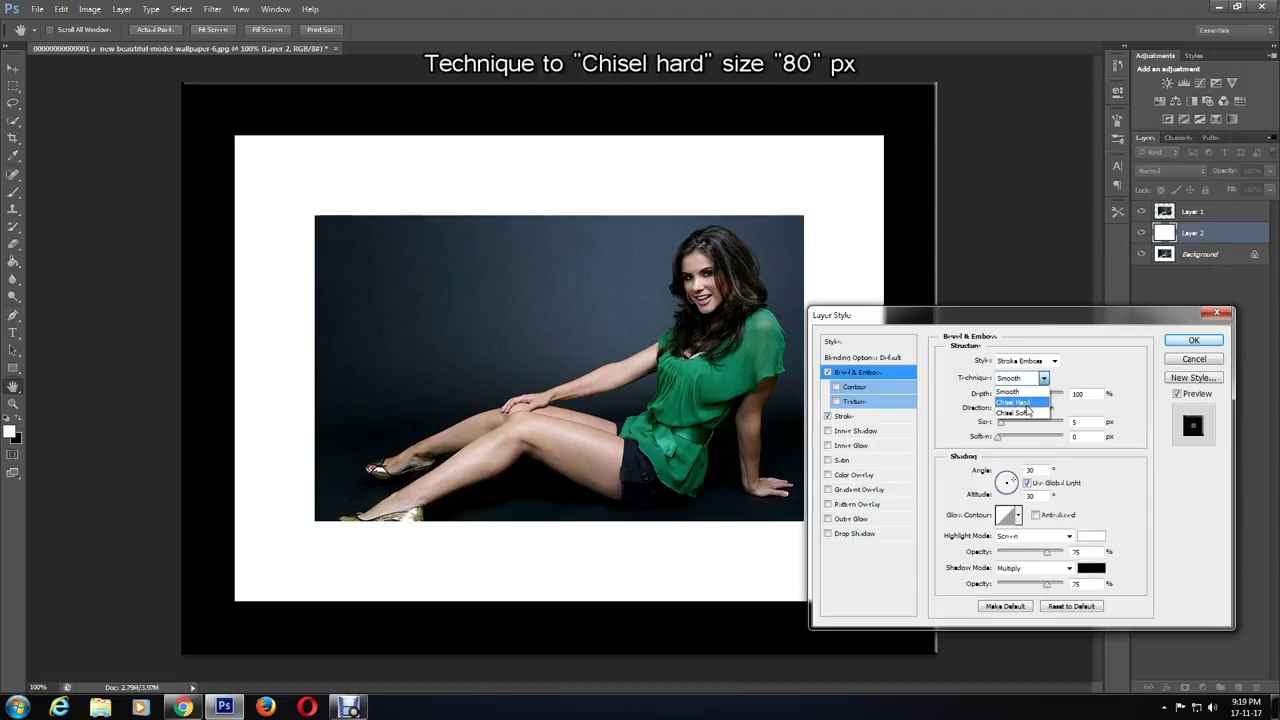
{"action": "left_click", "coordinate": [1022, 403]}
{"action": "left_click", "coordinate": [1080, 422]}
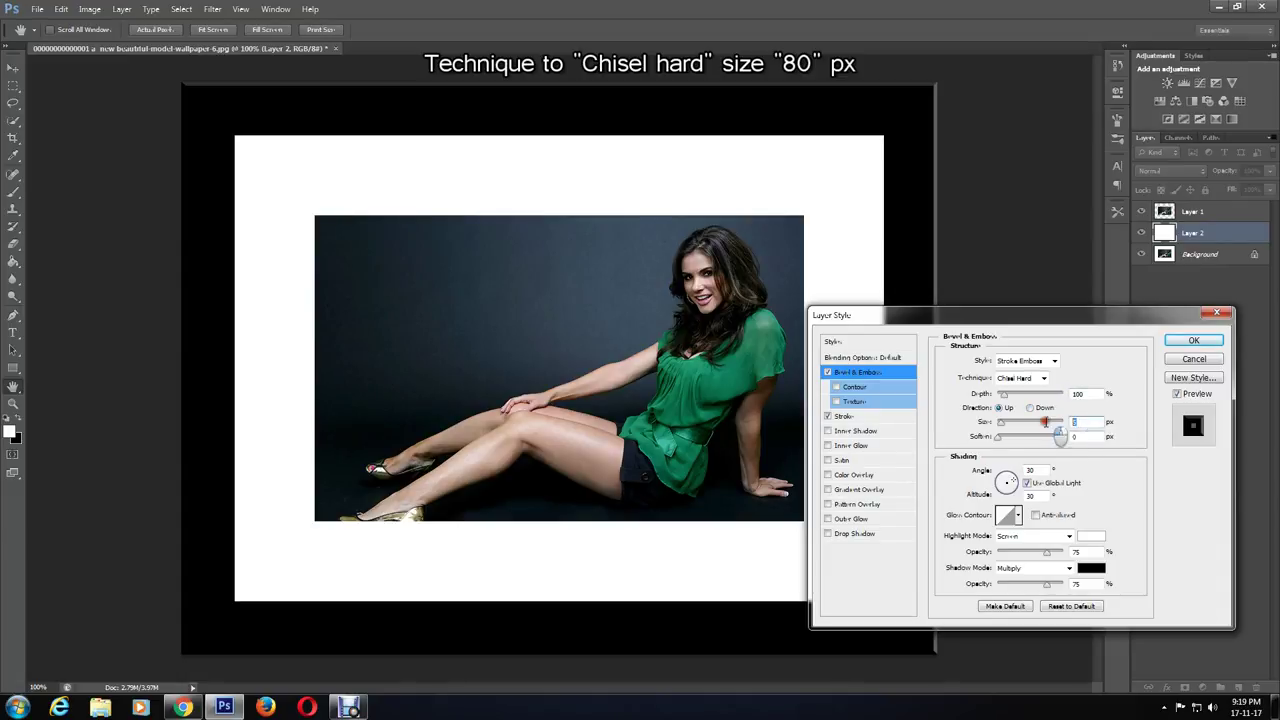
{"action": "type", "text": "80"}
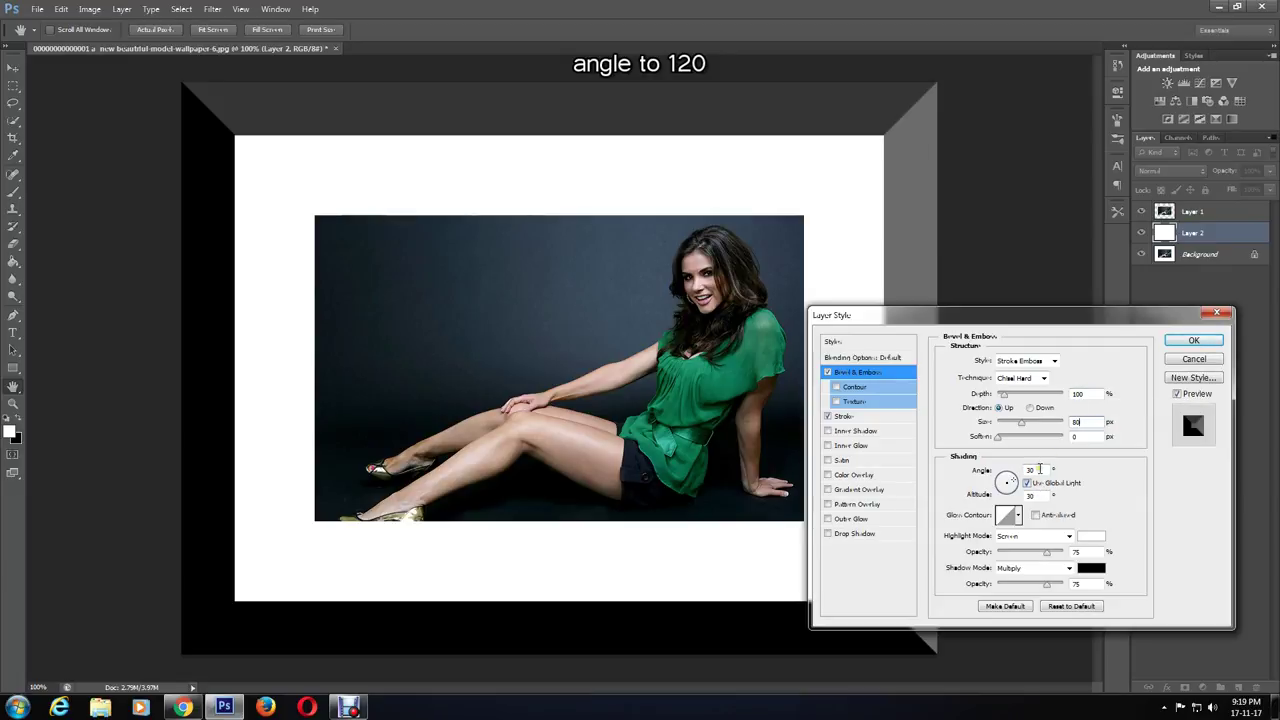
{"action": "left_click", "coordinate": [988, 469]}
{"action": "type", "text": "120"}
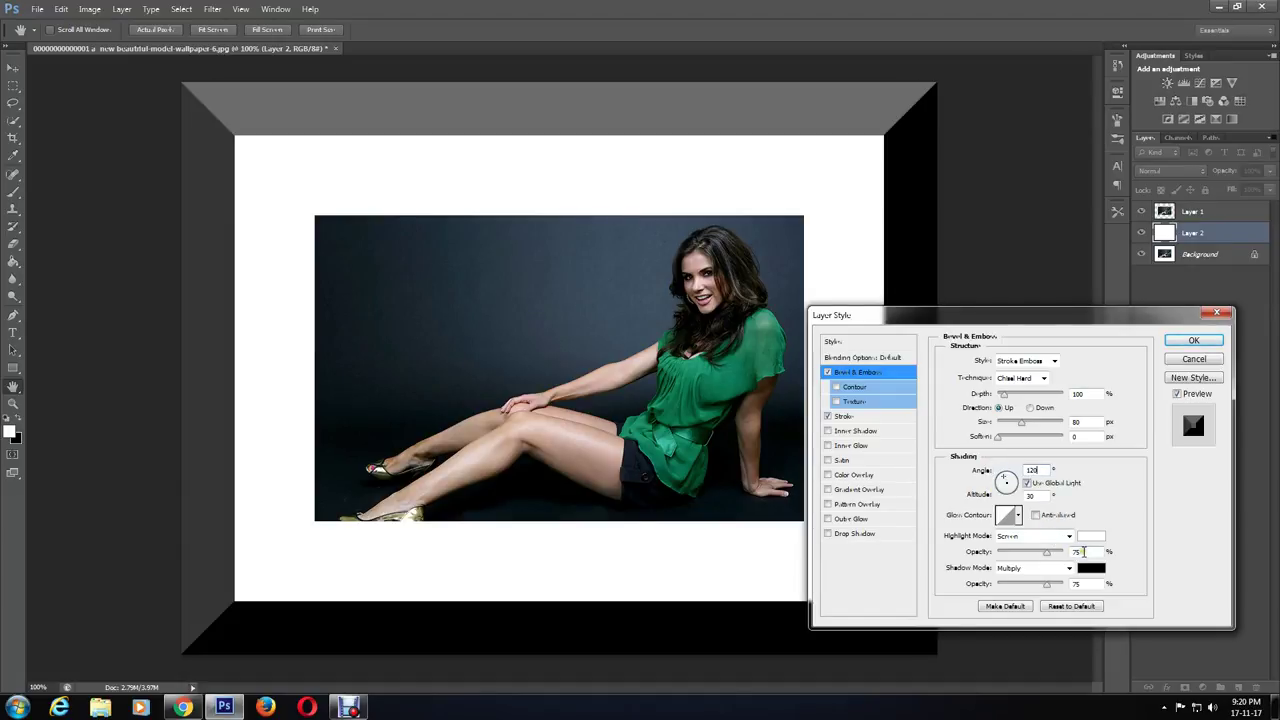
- Set highlight opacity to 50 and the shadow to white in Screen mode, then apply
{"action": "left_click", "coordinate": [1087, 551]}
{"action": "double_click", "coordinate": [1078, 551]}
{"action": "type", "text": "50"}
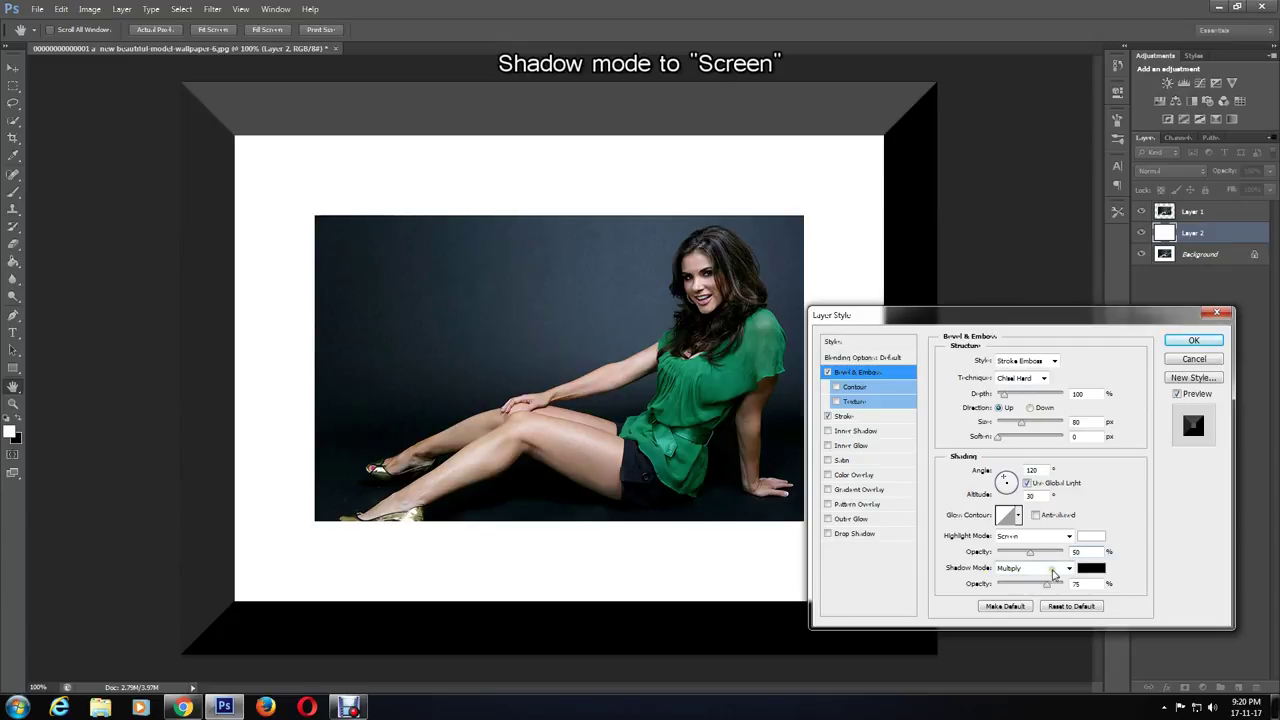
{"action": "left_click", "coordinate": [1053, 572]}
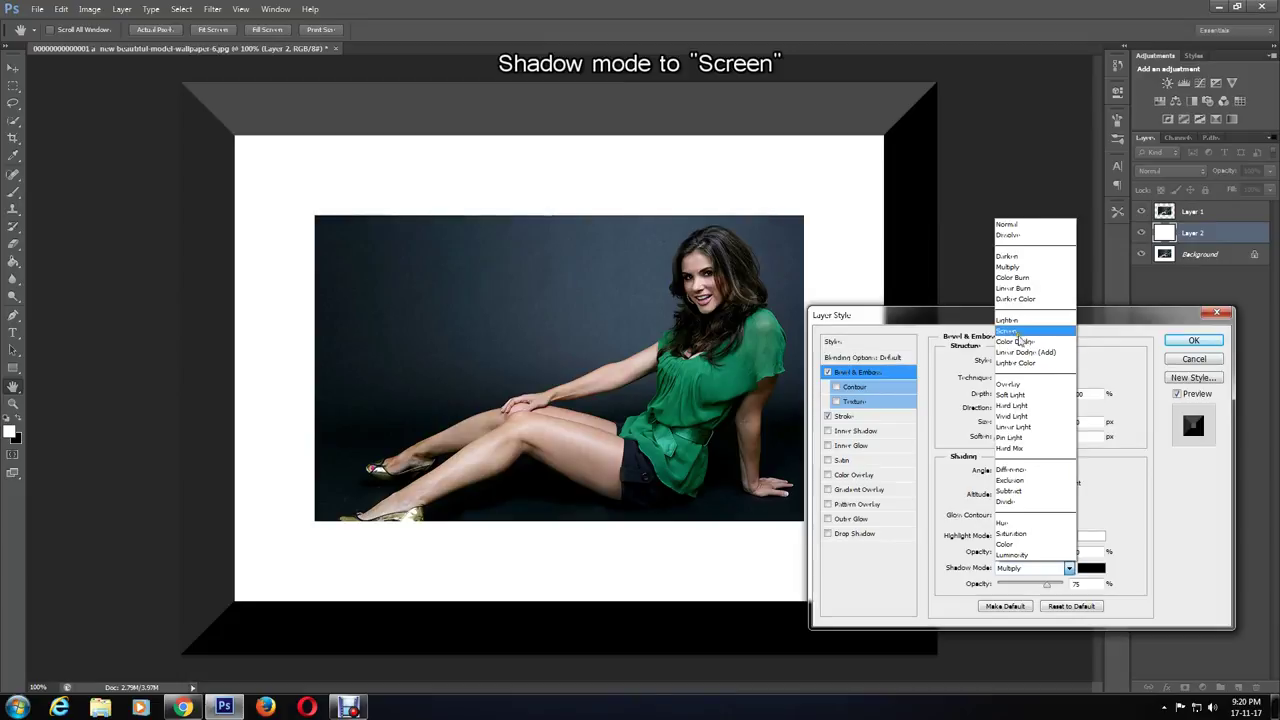
{"action": "left_click", "coordinate": [1010, 331]}
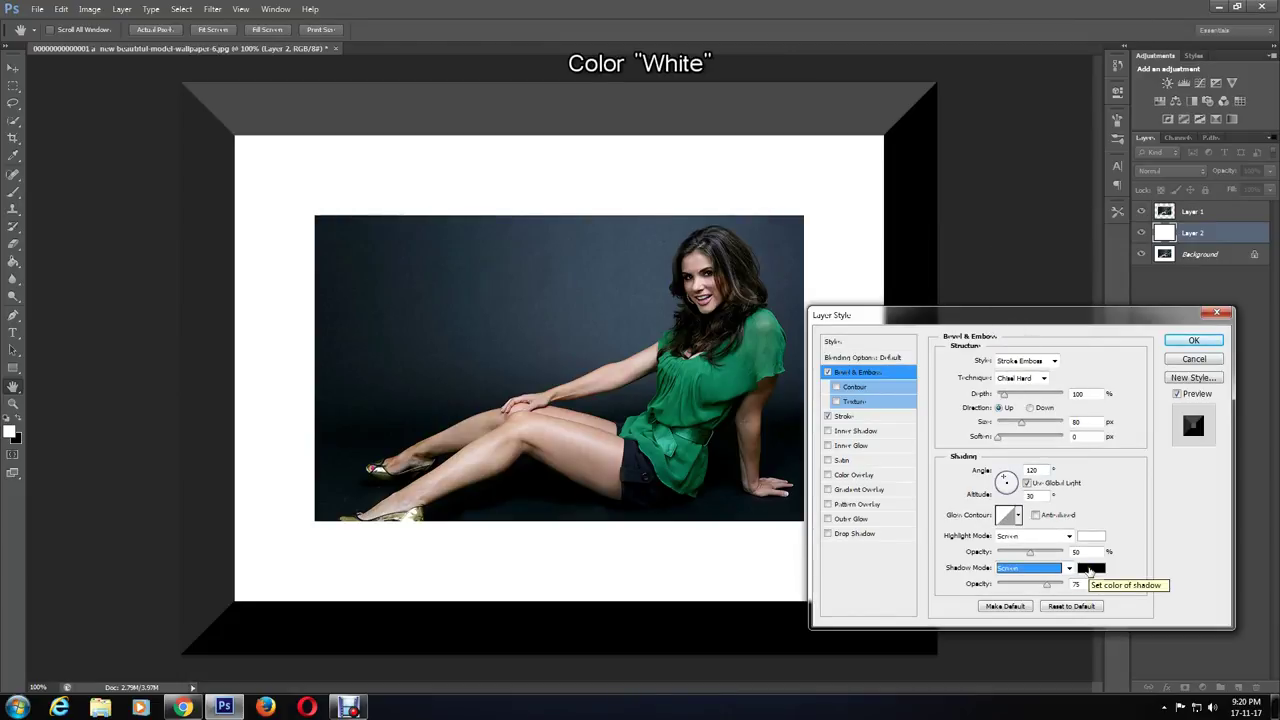
{"action": "left_click", "coordinate": [1090, 568]}
{"action": "left_click", "coordinate": [459, 187]}
{"action": "left_click", "coordinate": [768, 180]}
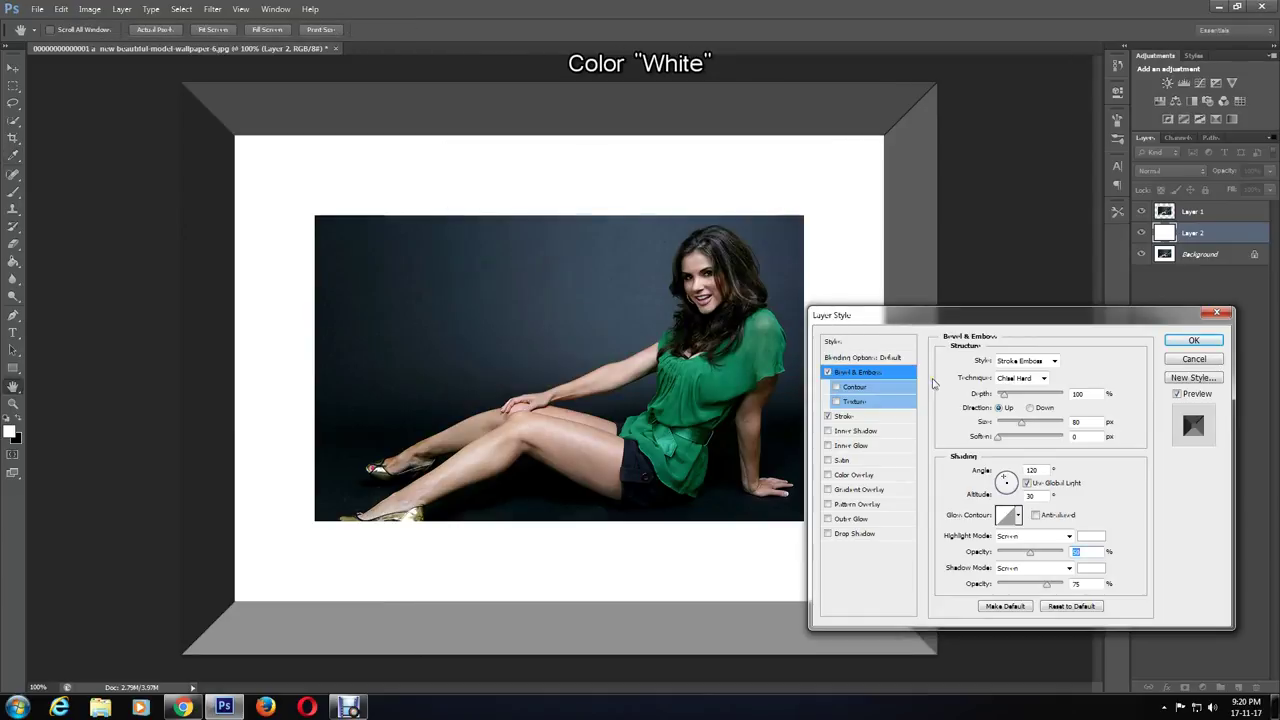
{"action": "left_click", "coordinate": [1190, 341]}
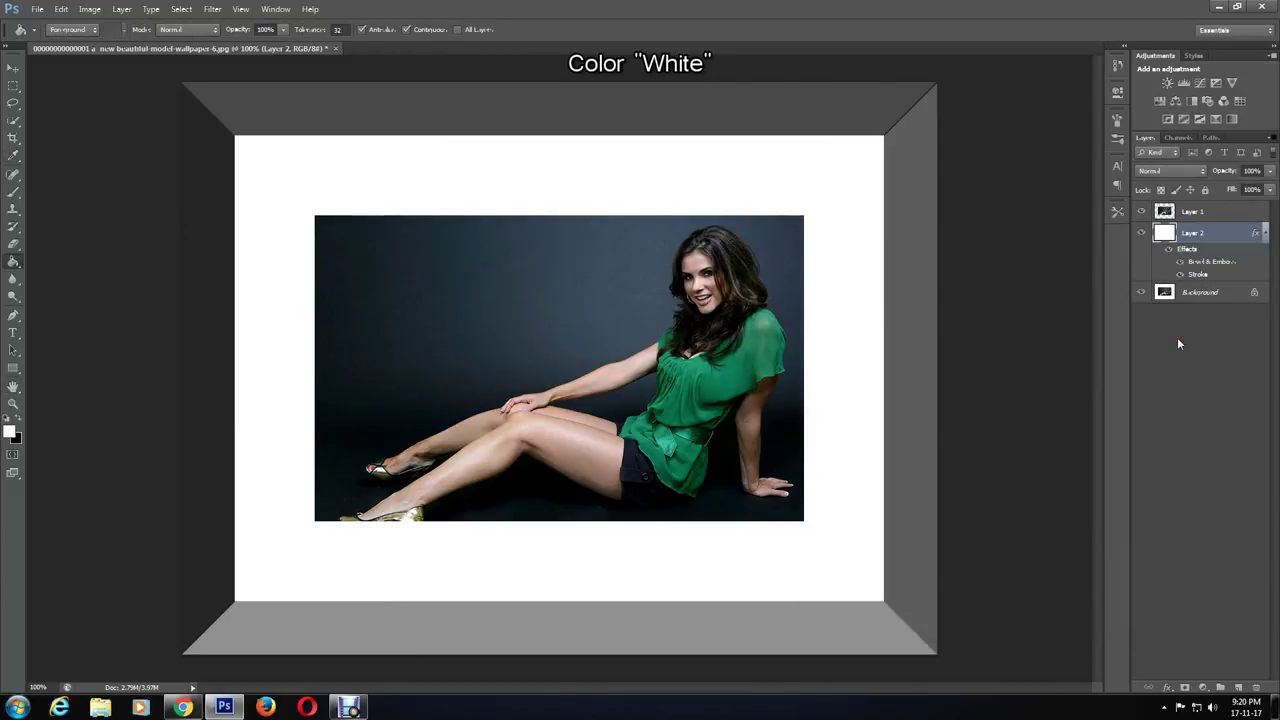
- Rasterize Layer 2's stroke and bevel layer style into pixels
{"action": "right_click", "coordinate": [1185, 234]}
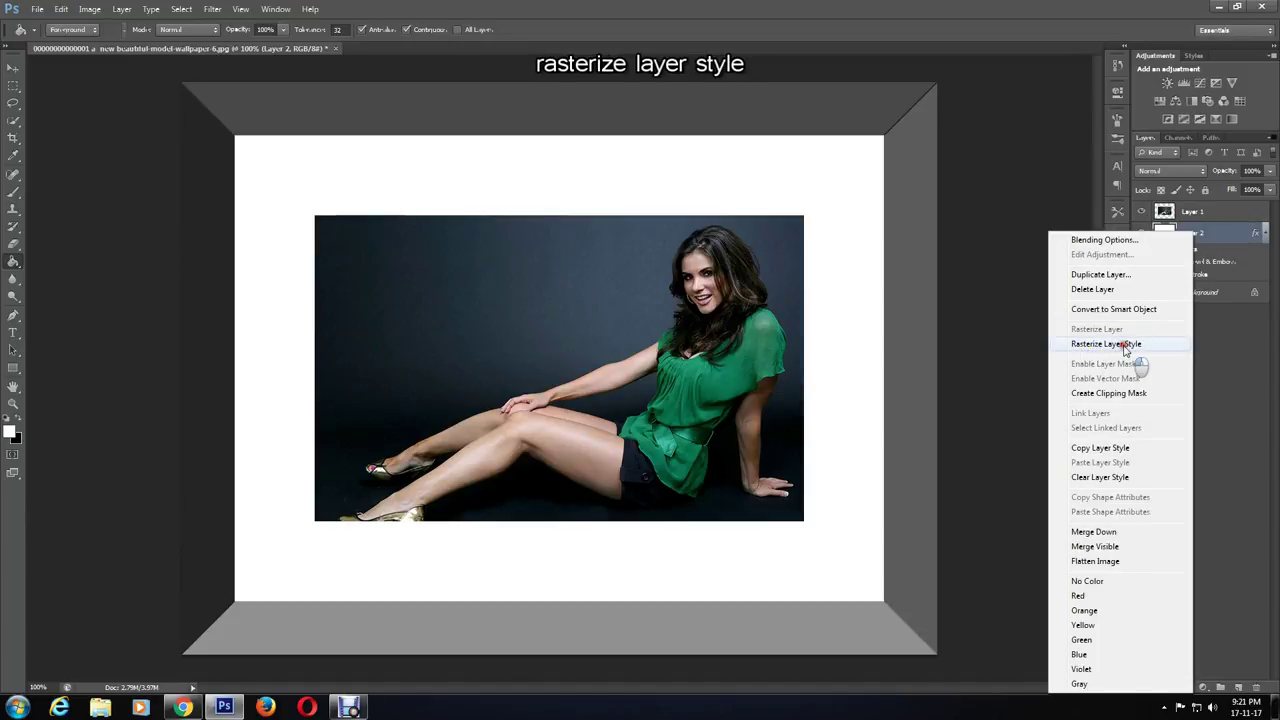
{"action": "left_click", "coordinate": [1123, 344]}
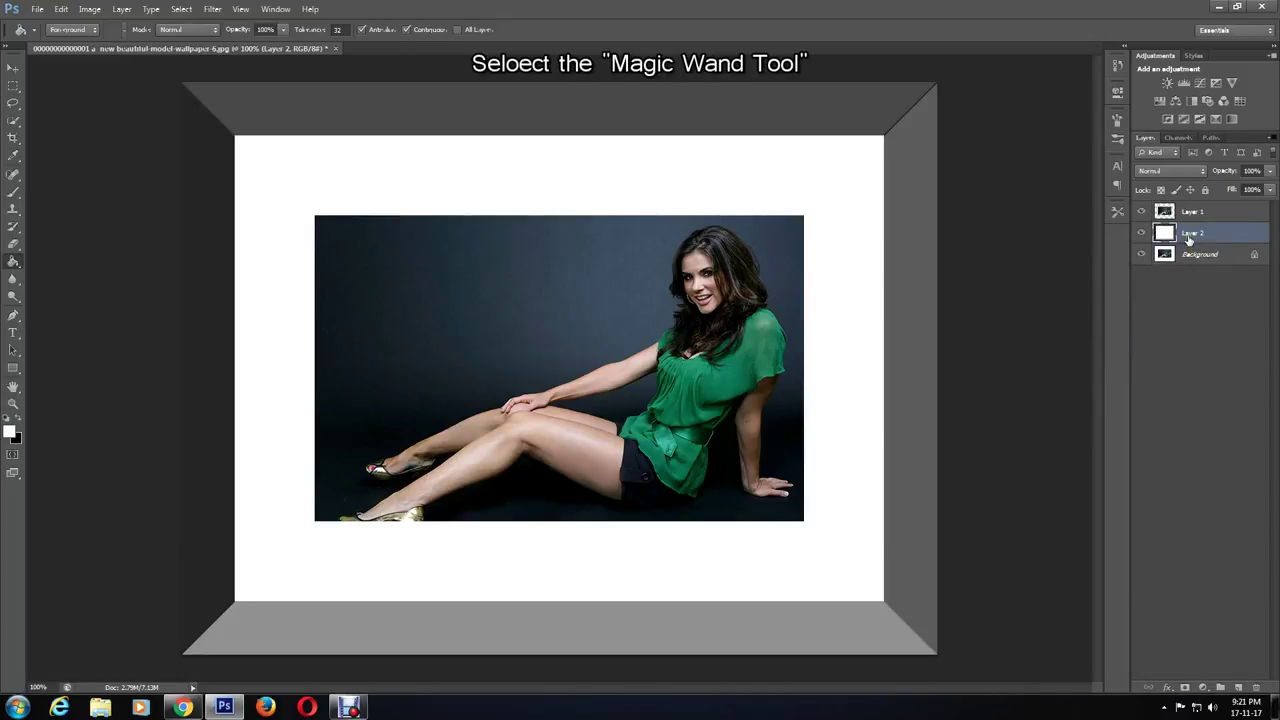
- Switch to the Magic Wand tool from the Quick Selection flyout
{"action": "left_click", "coordinate": [15, 124]}
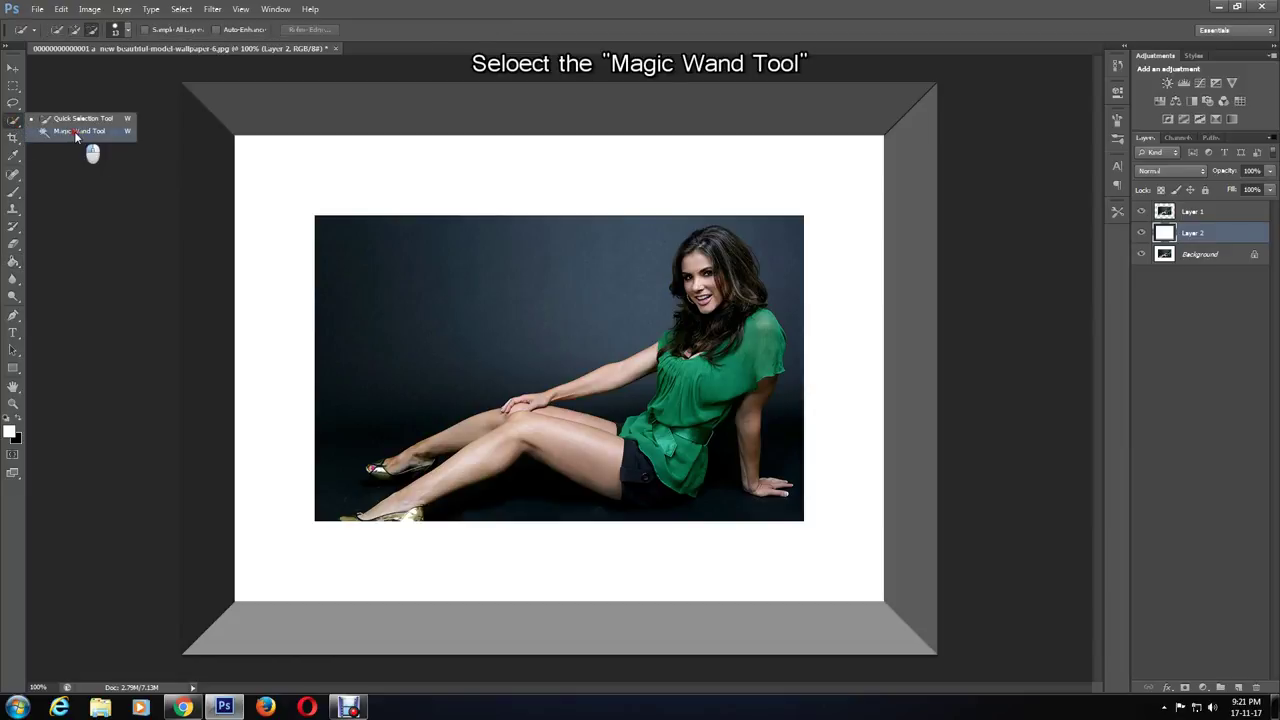
{"action": "left_click", "coordinate": [76, 132]}
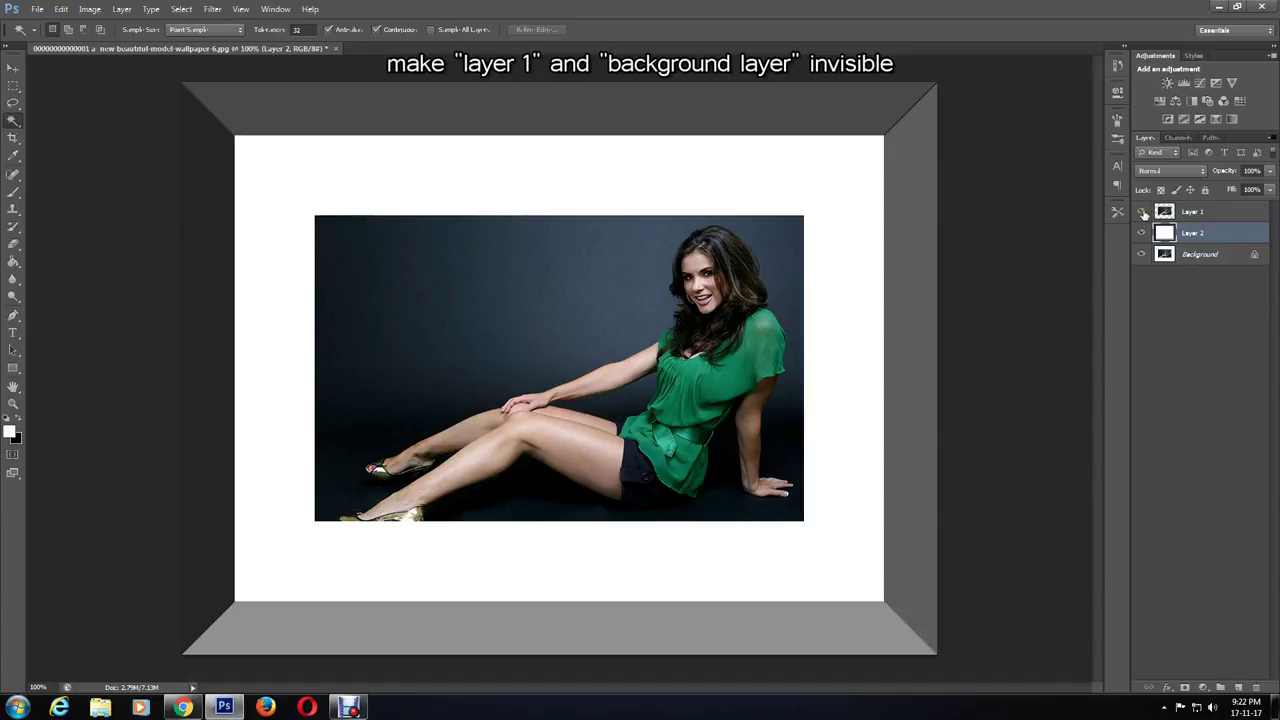
- Hide Layer 1 and Background, then delete Layer 2's white centre with the Magic Wand
{"action": "left_click", "coordinate": [1143, 212]}
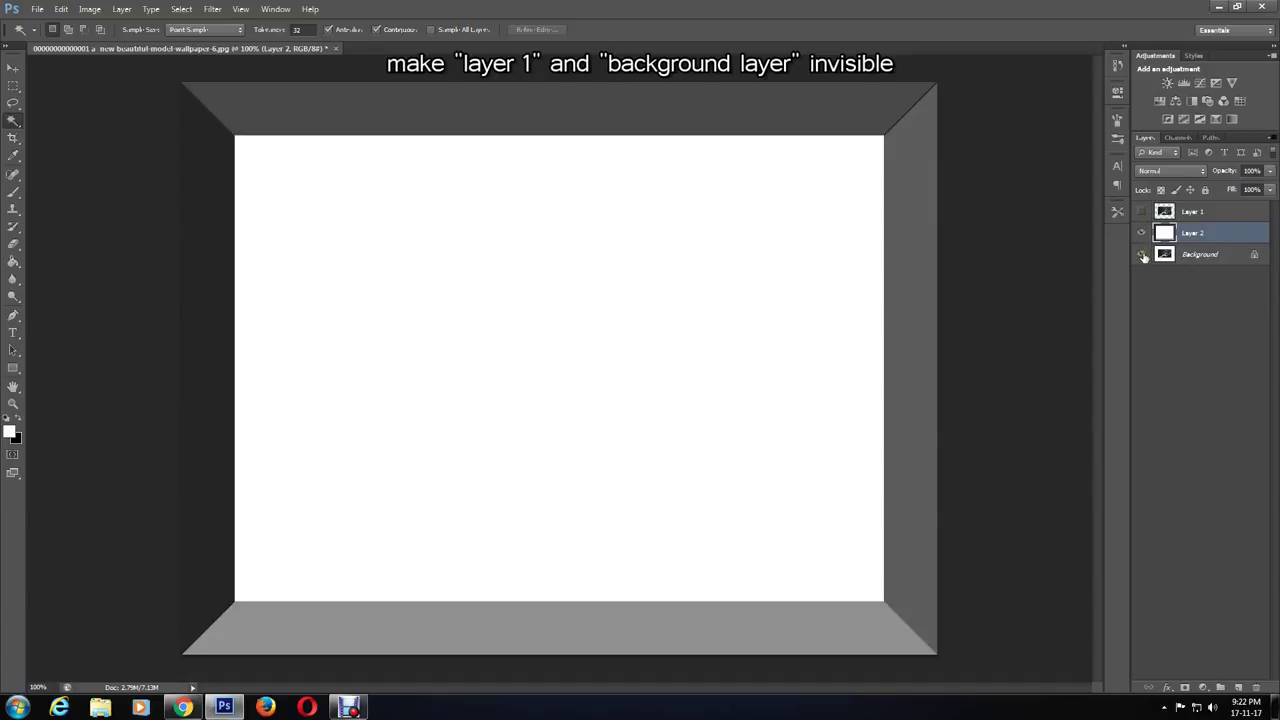
{"action": "left_click", "coordinate": [1142, 255]}
{"action": "left_click", "coordinate": [697, 214]}
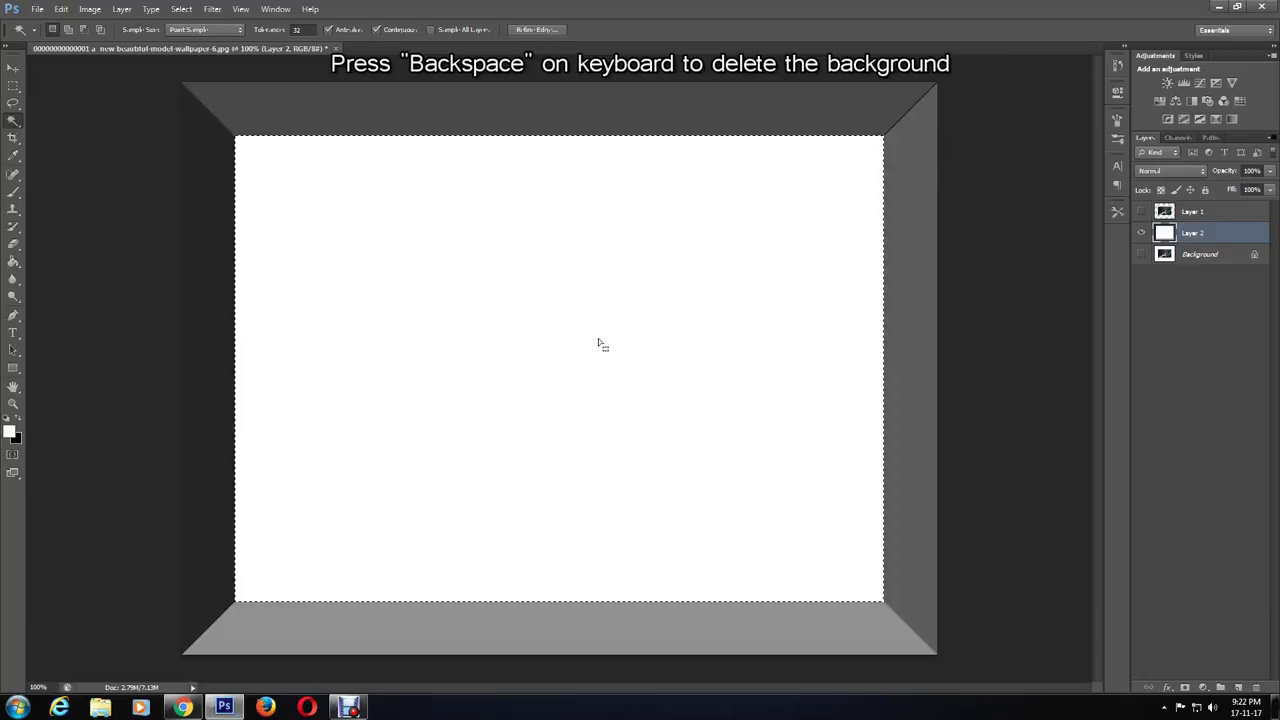
{"action": "key", "text": "BackSpace"}
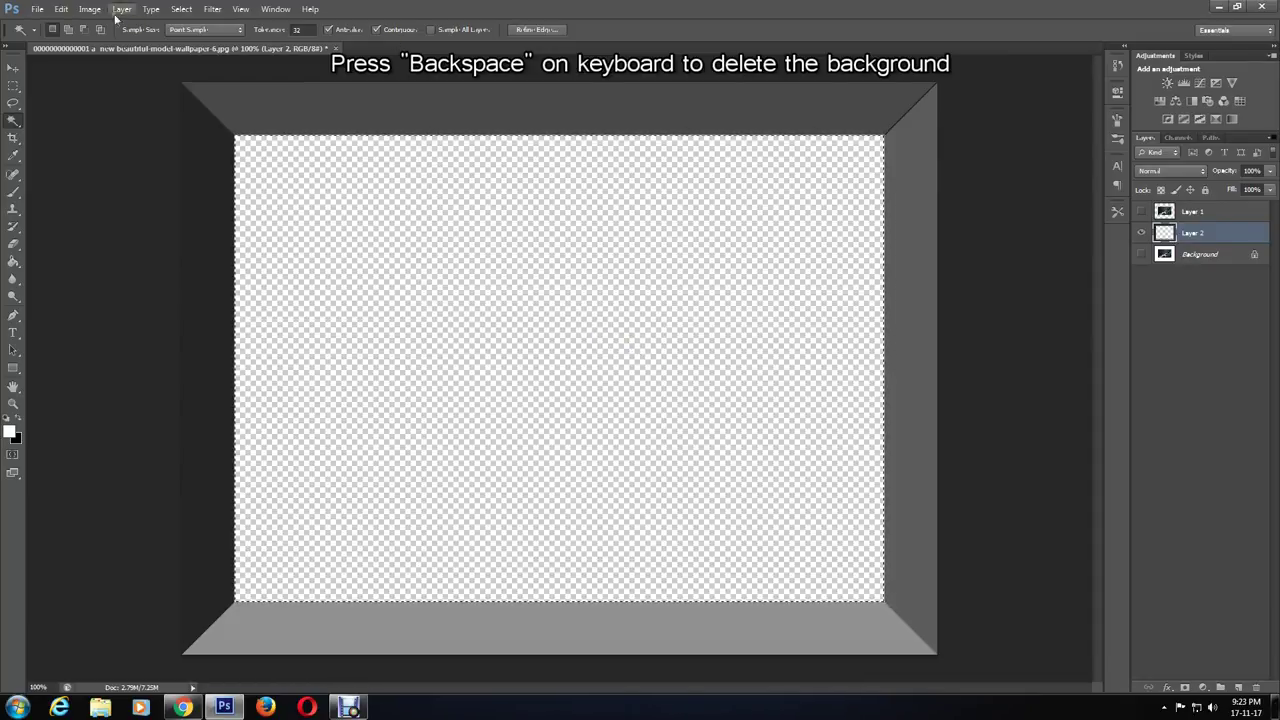
- Deselect and make Layer 1 and Background visible again
{"action": "left_click", "coordinate": [189, 15]}
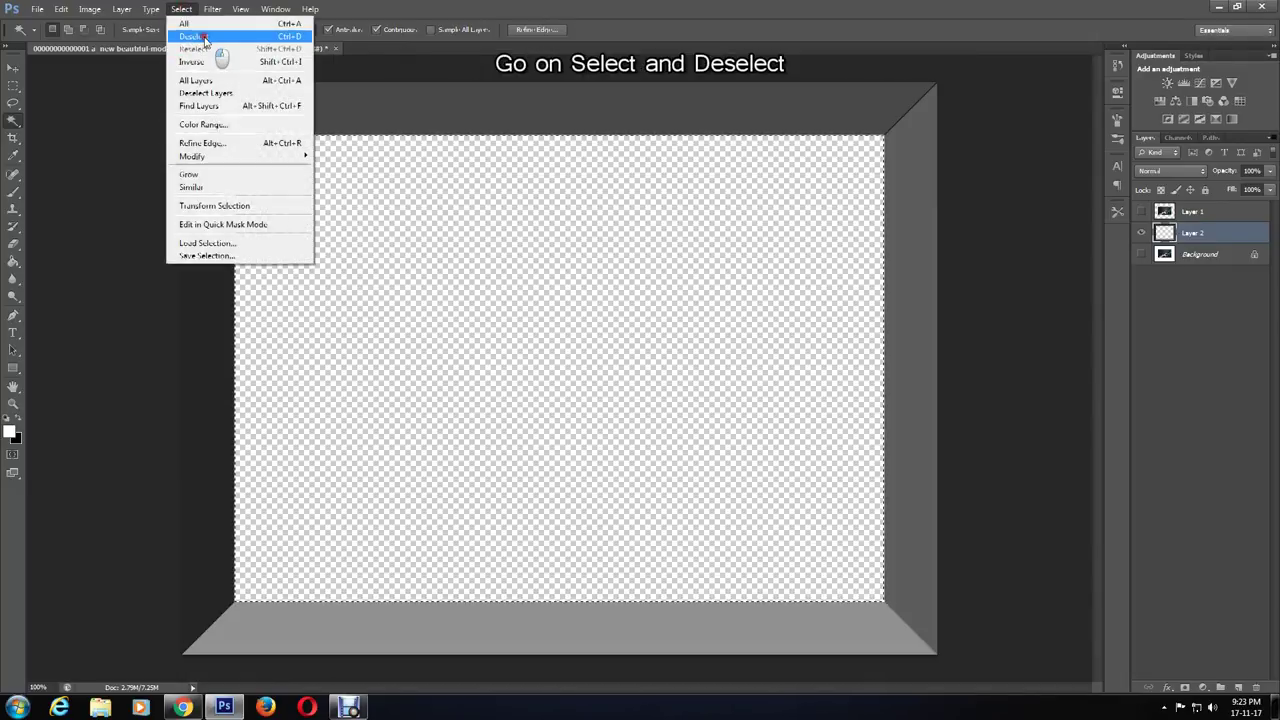
{"action": "left_click", "coordinate": [195, 37]}
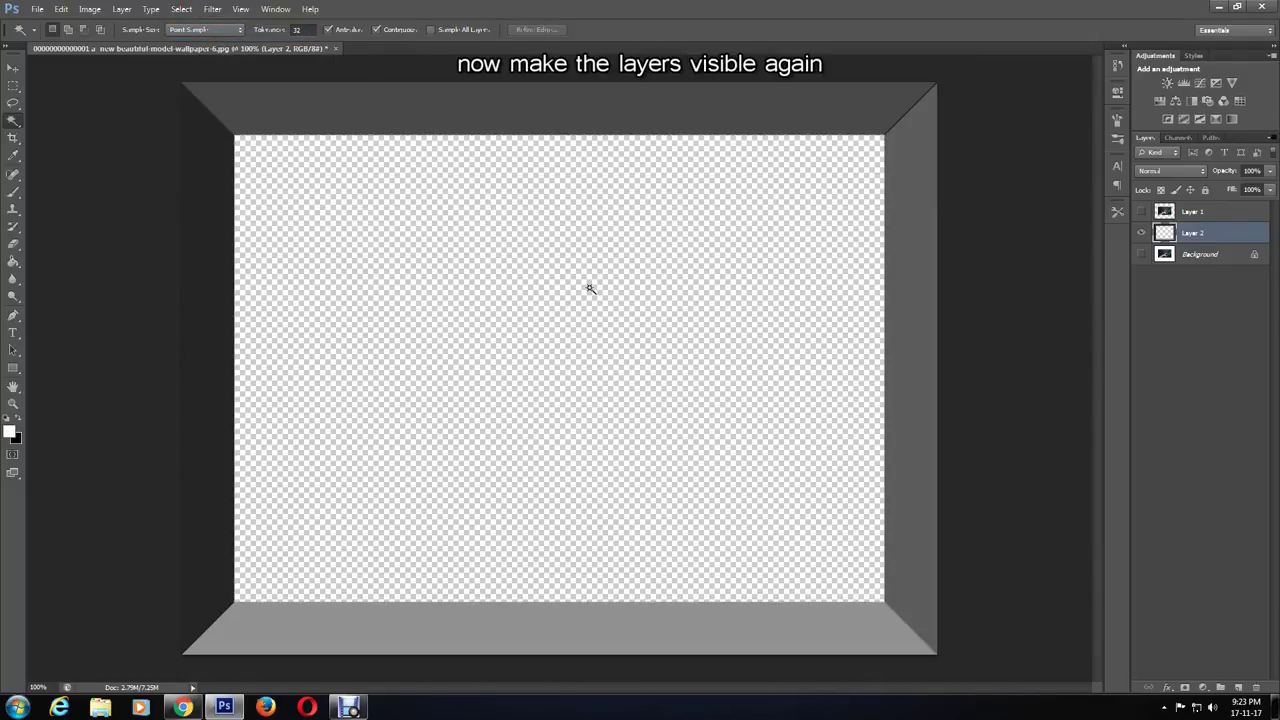
{"action": "left_click", "coordinate": [1143, 212]}
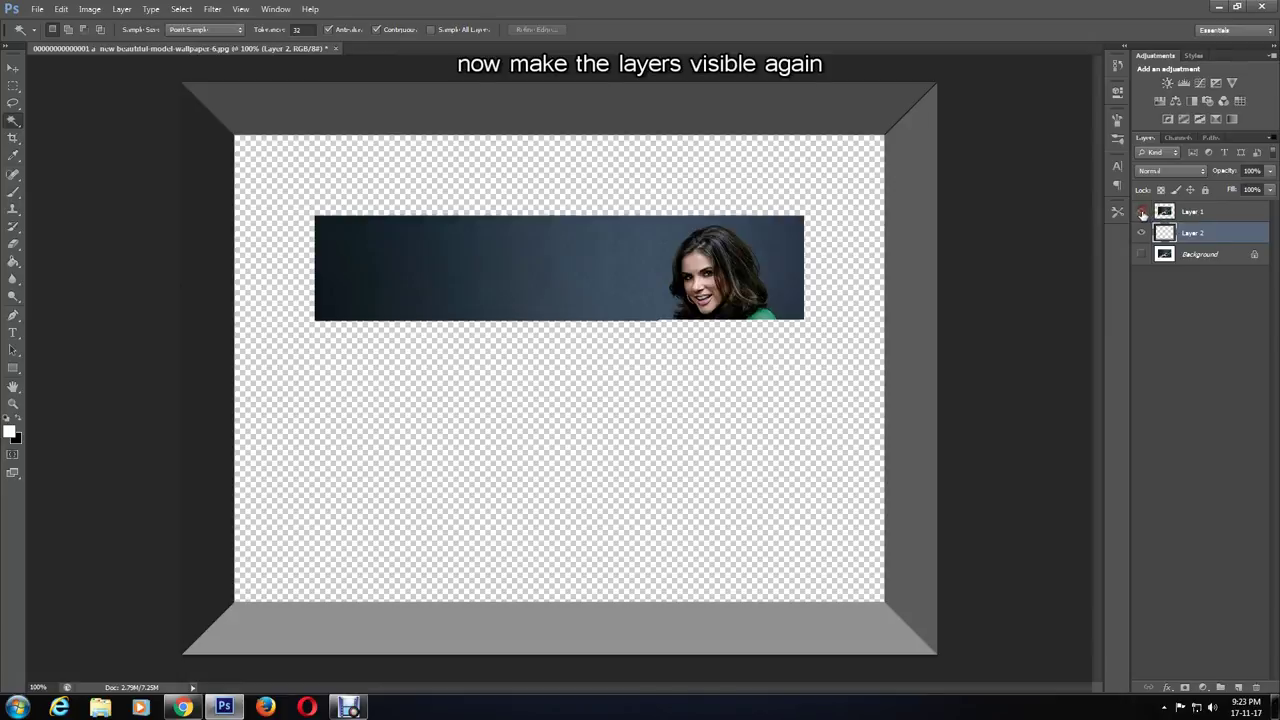
{"action": "left_click", "coordinate": [1143, 254]}
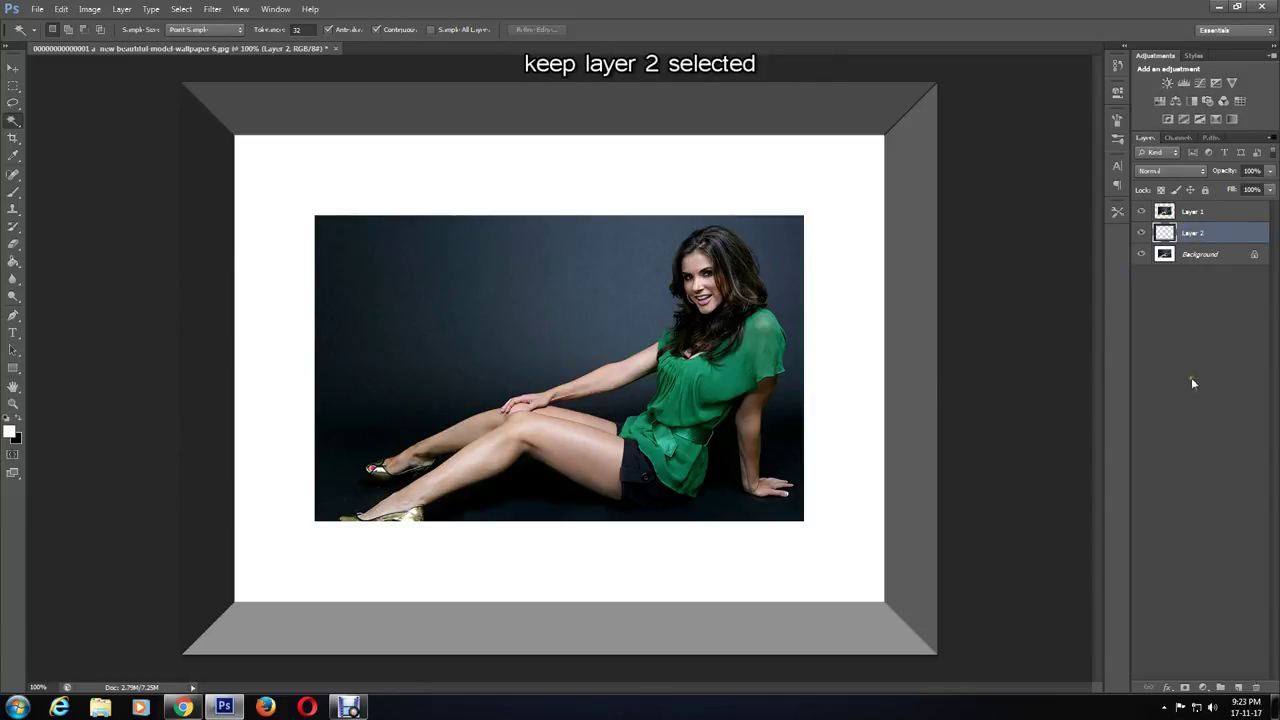
- Add a Multiply drop shadow to Layer 2: 60% opacity, angle 120, distance 5, size 10
{"action": "left_click", "coordinate": [1168, 689]}
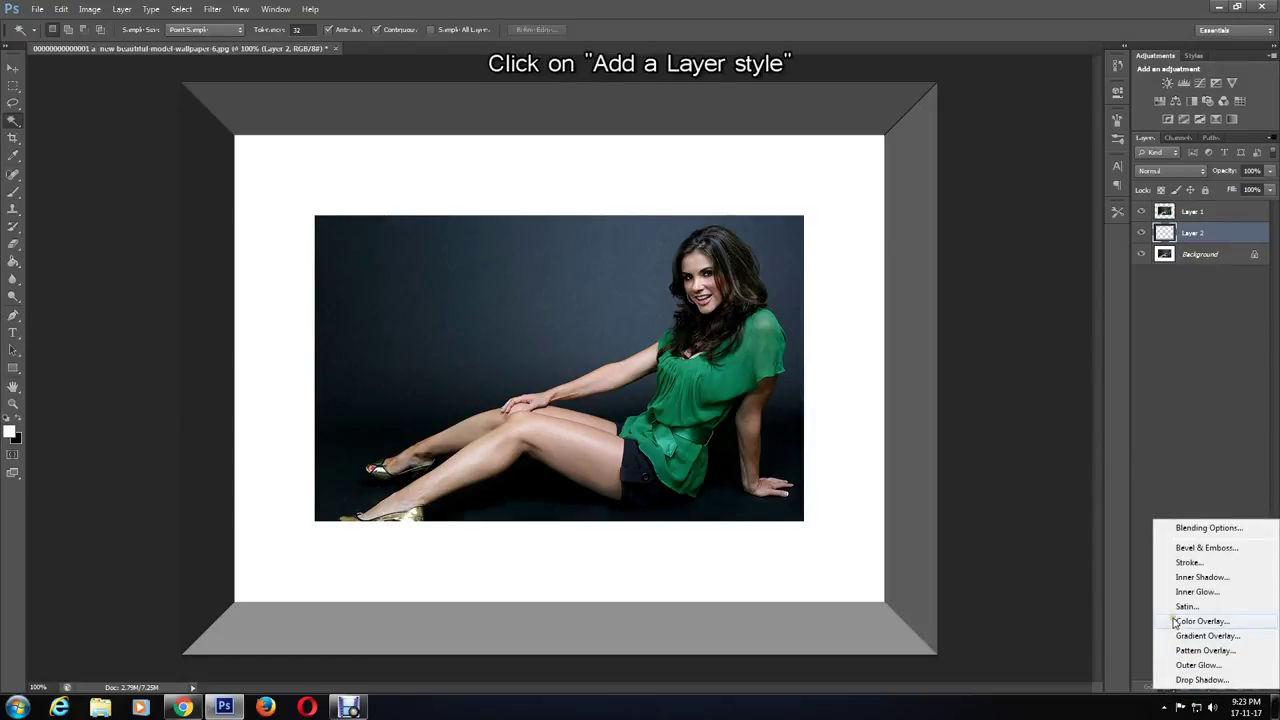
{"action": "left_click", "coordinate": [1203, 680]}
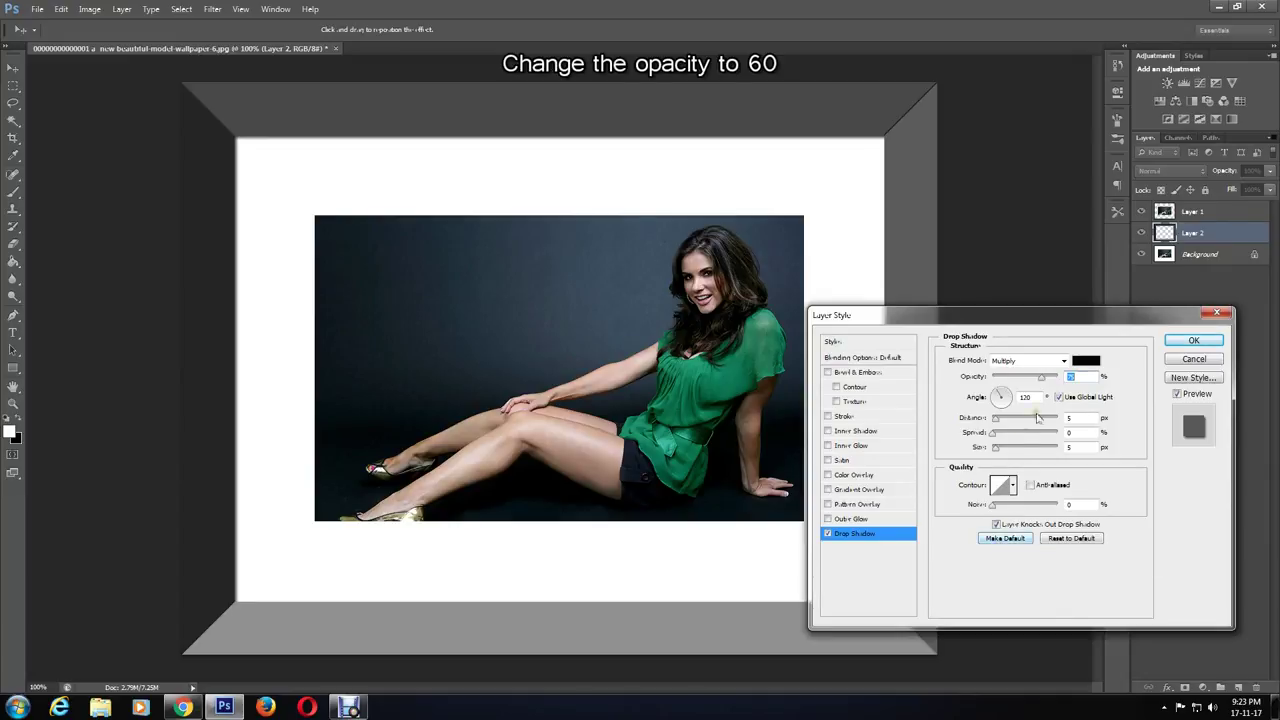
{"action": "type", "text": "60"}
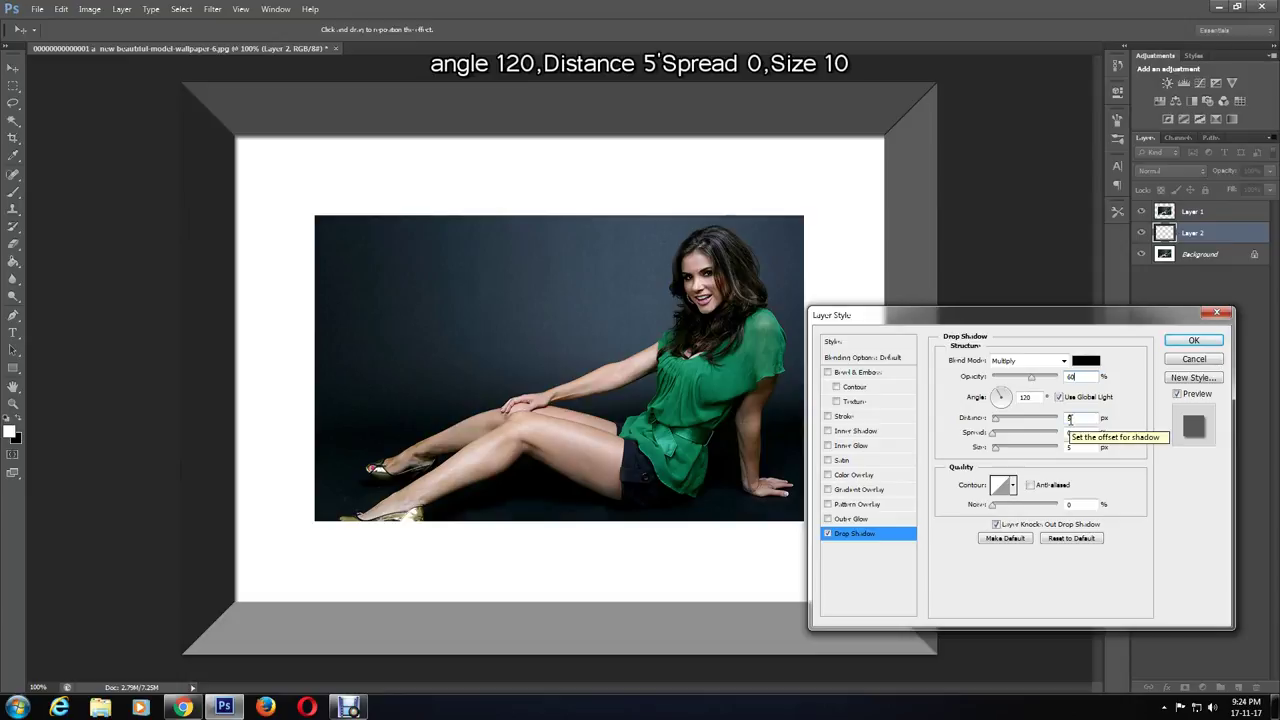
{"action": "double_click", "coordinate": [1086, 449]}
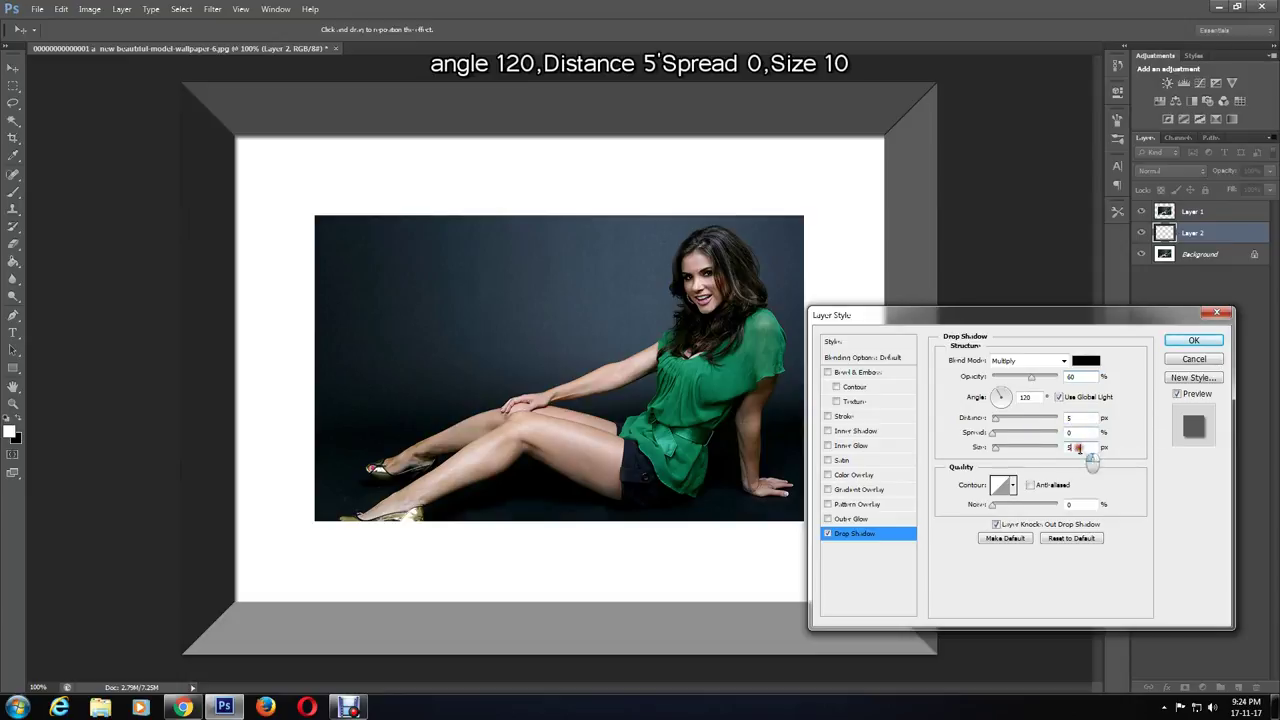
{"action": "type", "text": "10"}
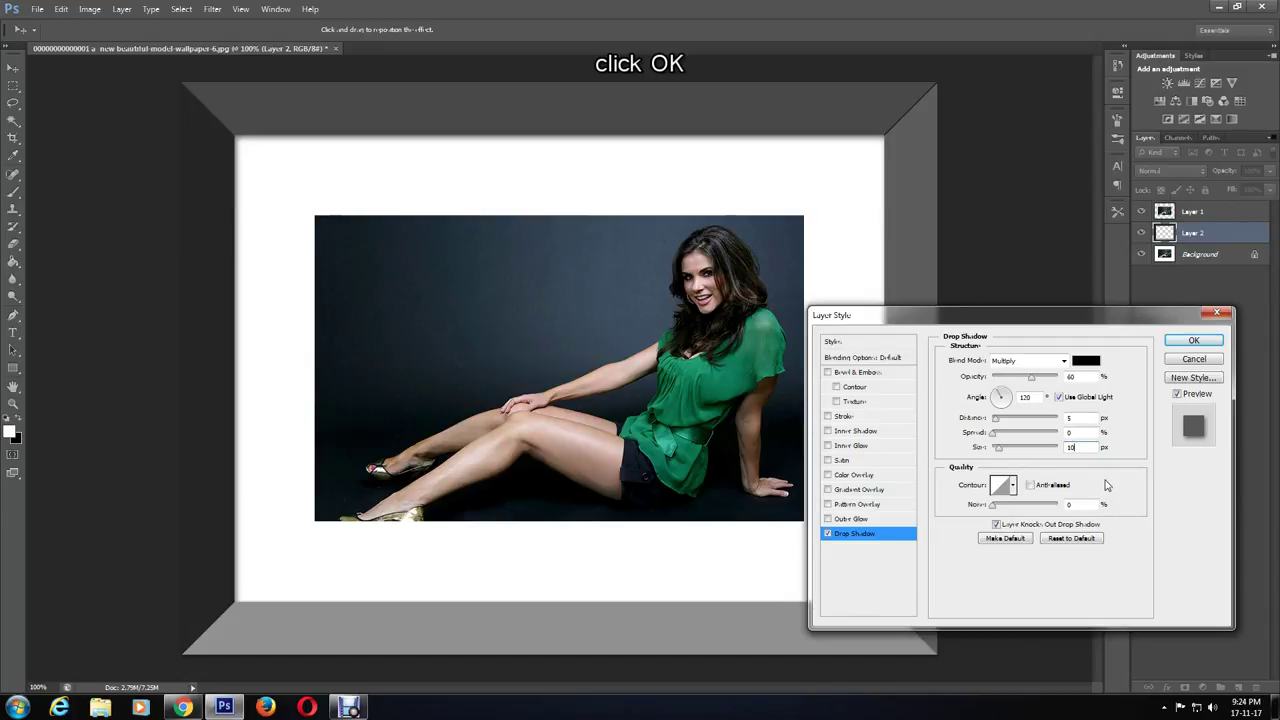
{"action": "left_click", "coordinate": [1193, 342]}
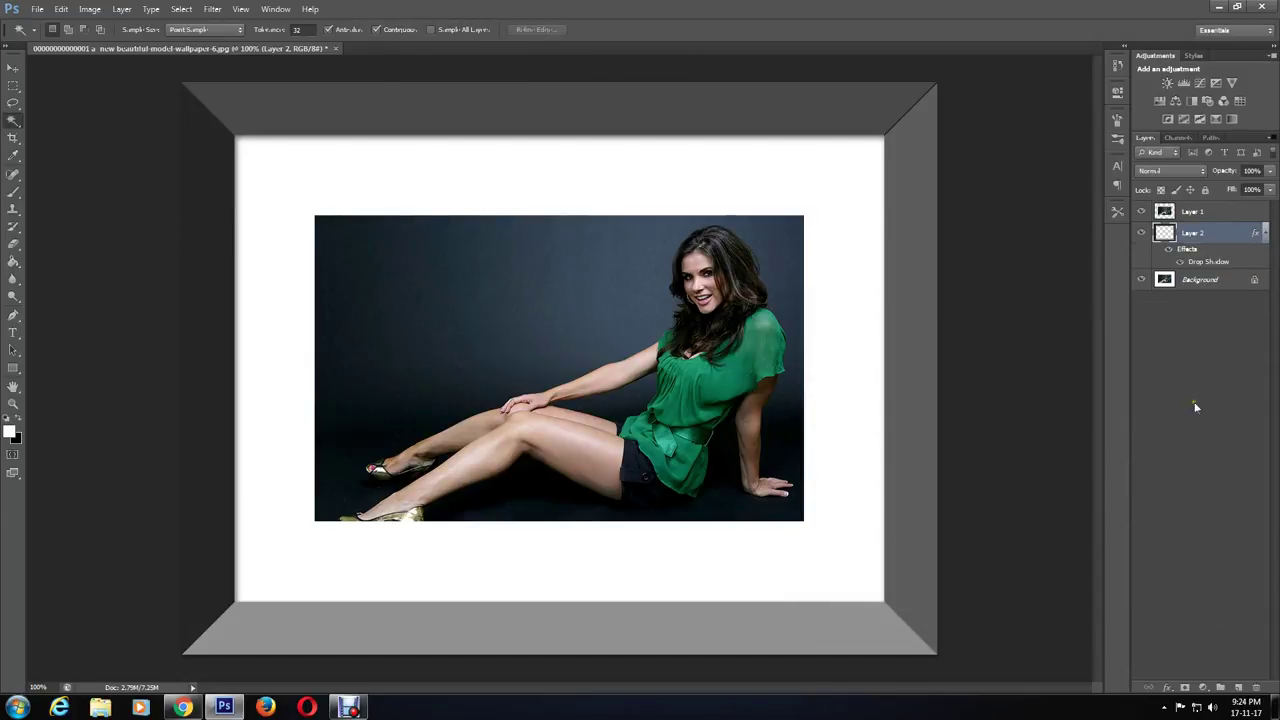
- Add a new layer and draw a rectangular selection around the photo inside the mat
{"action": "left_click", "coordinate": [1238, 689]}
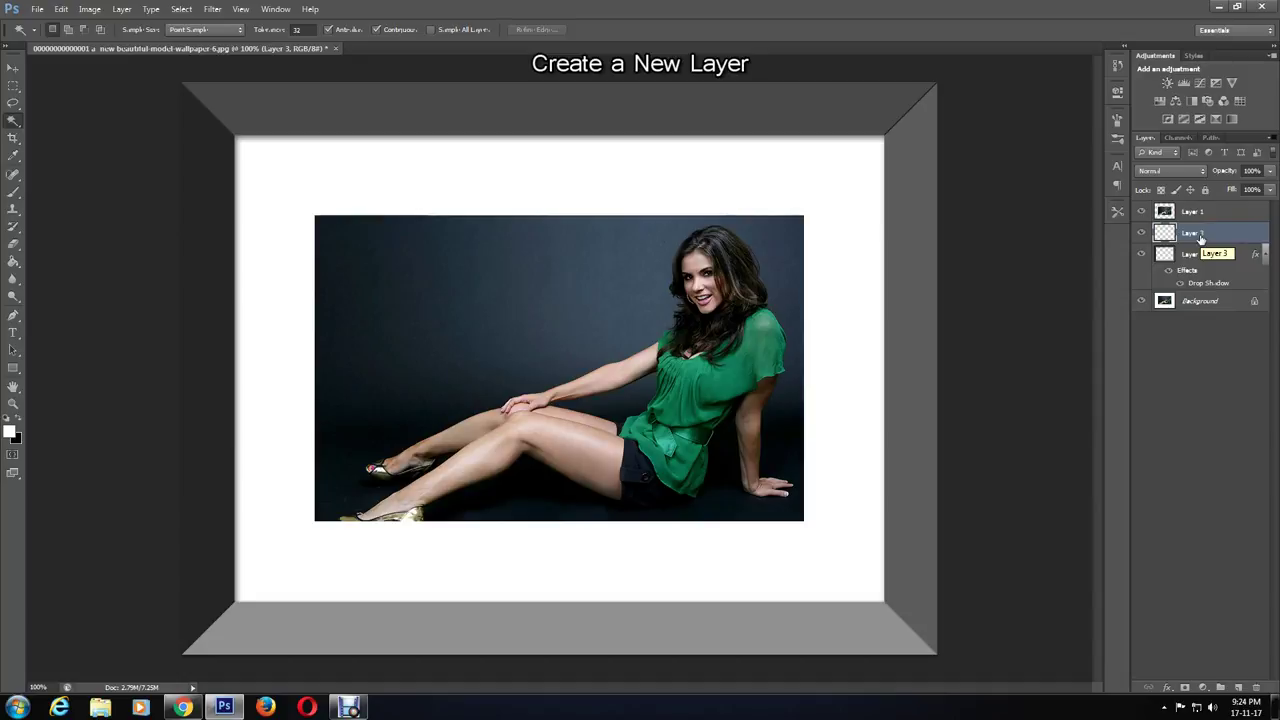
{"action": "left_click", "coordinate": [13, 86]}
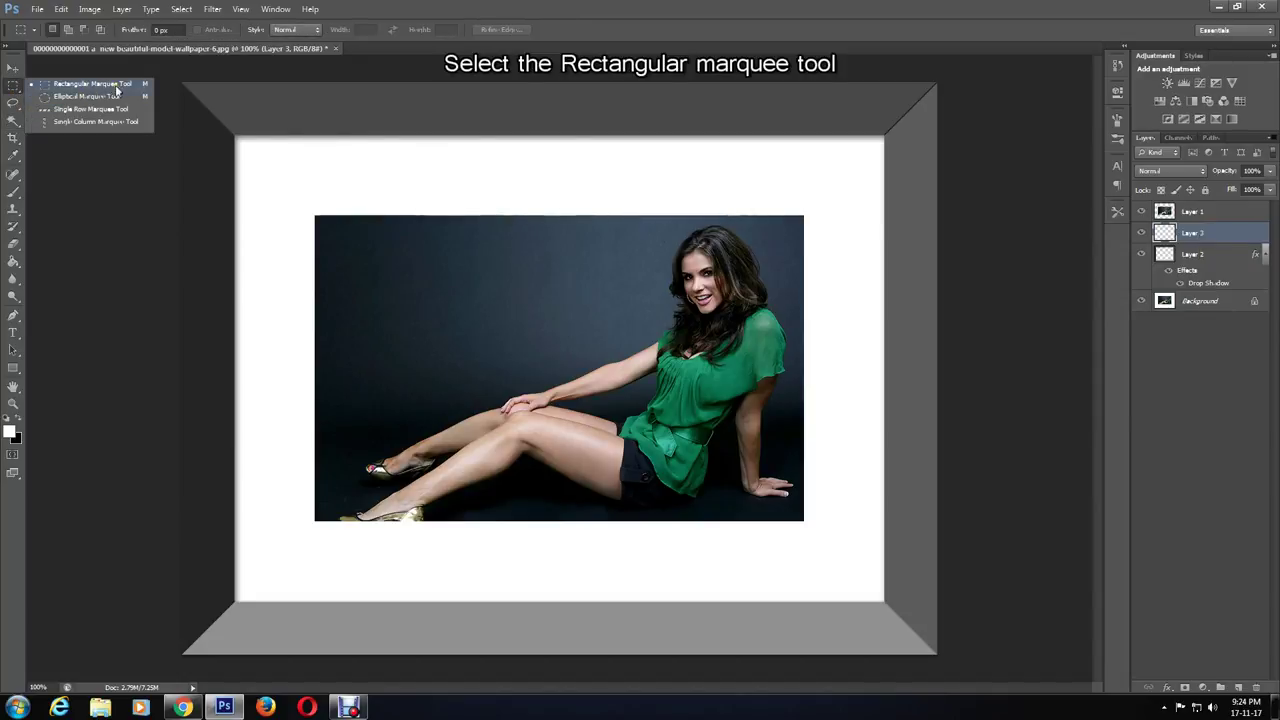
{"action": "left_click", "coordinate": [112, 86]}
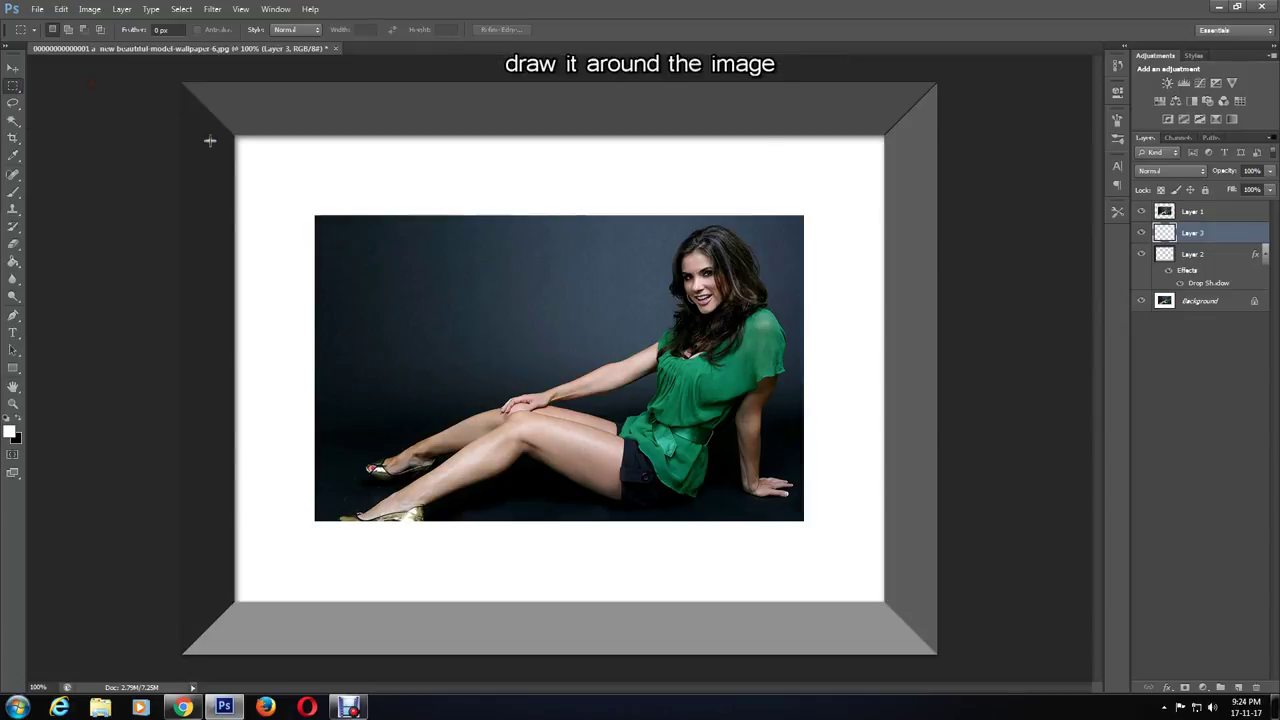
{"action": "left_click_drag", "start_coordinate": [279, 183], "coordinate": [845, 561]}
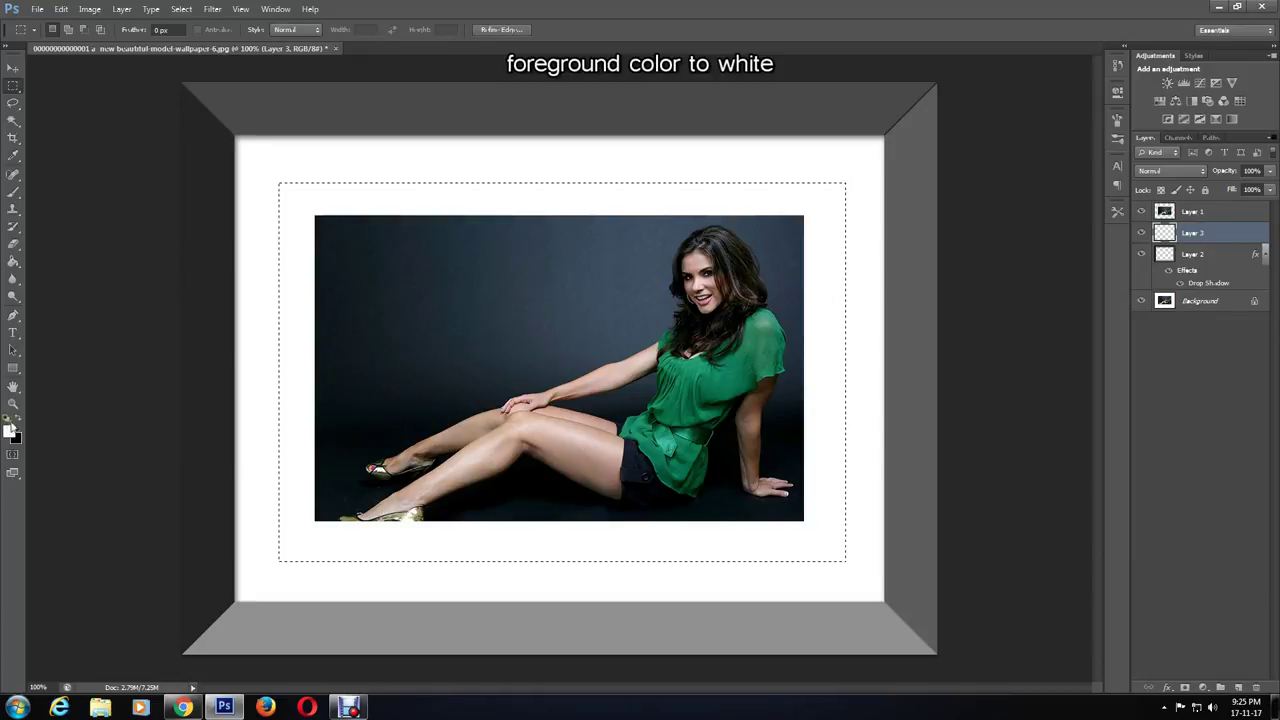
- Fill the rectangle white with the Paint Bucket and clear the selection
{"action": "left_click", "coordinate": [14, 263]}
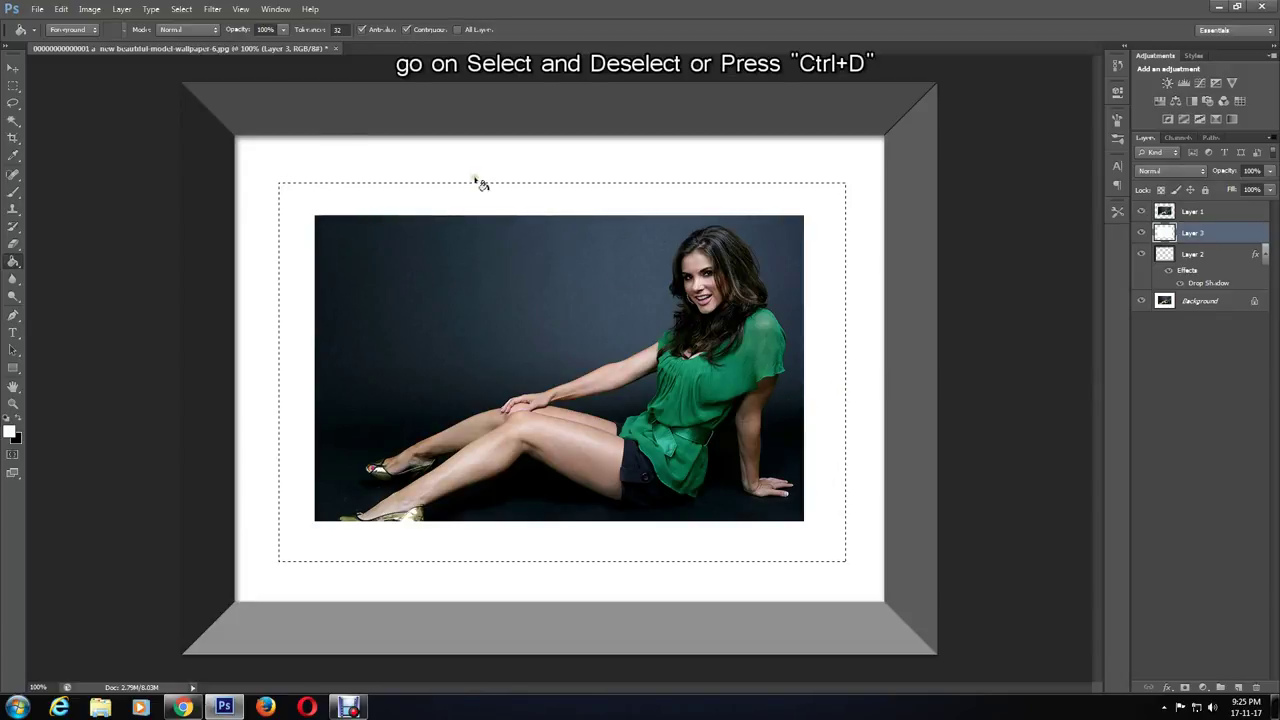
{"action": "left_click", "coordinate": [181, 10]}
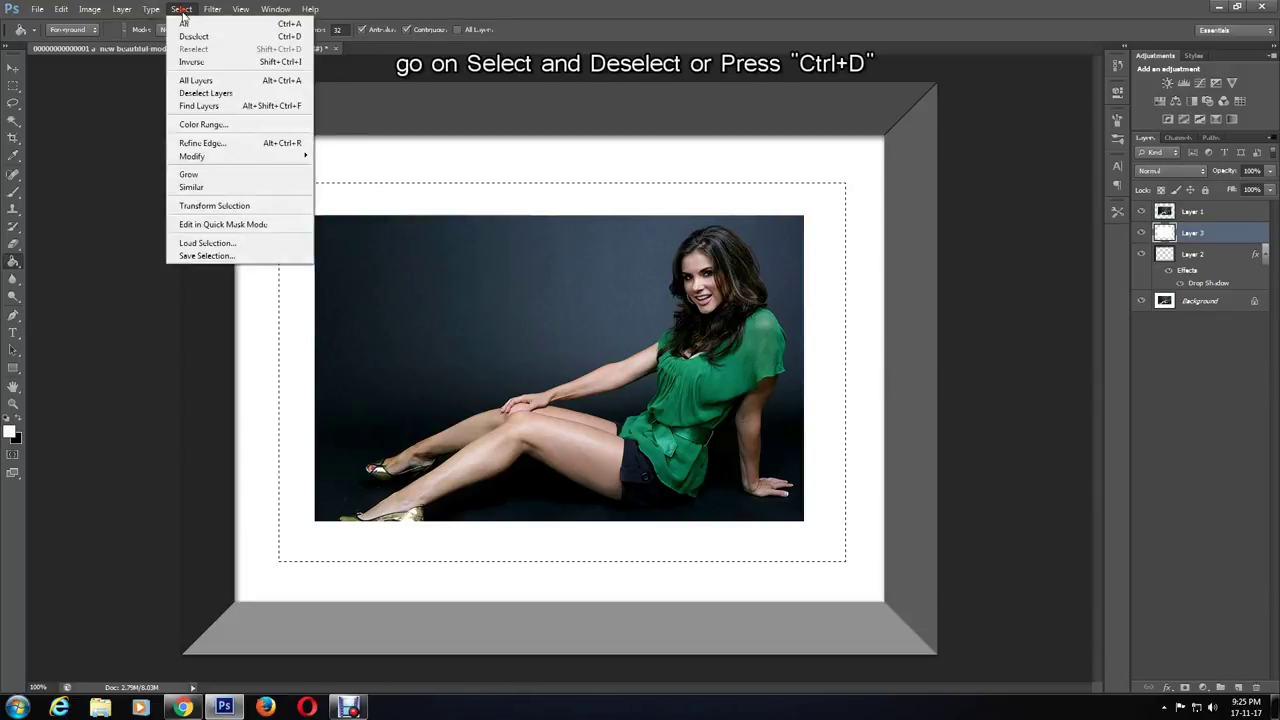
{"action": "left_click", "coordinate": [198, 38]}
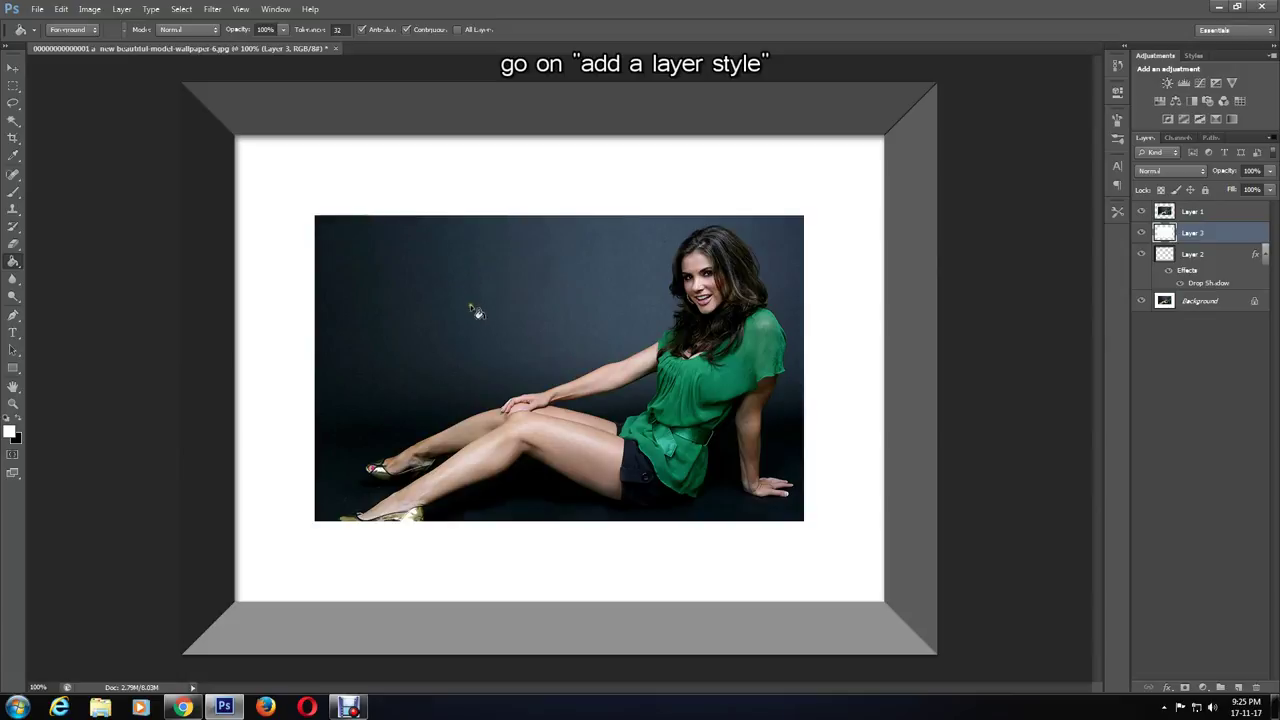
- Give Layer 3 an Inner Glow with Multiply blend mode, black colour and 10 px size
{"action": "left_click", "coordinate": [1167, 689]}
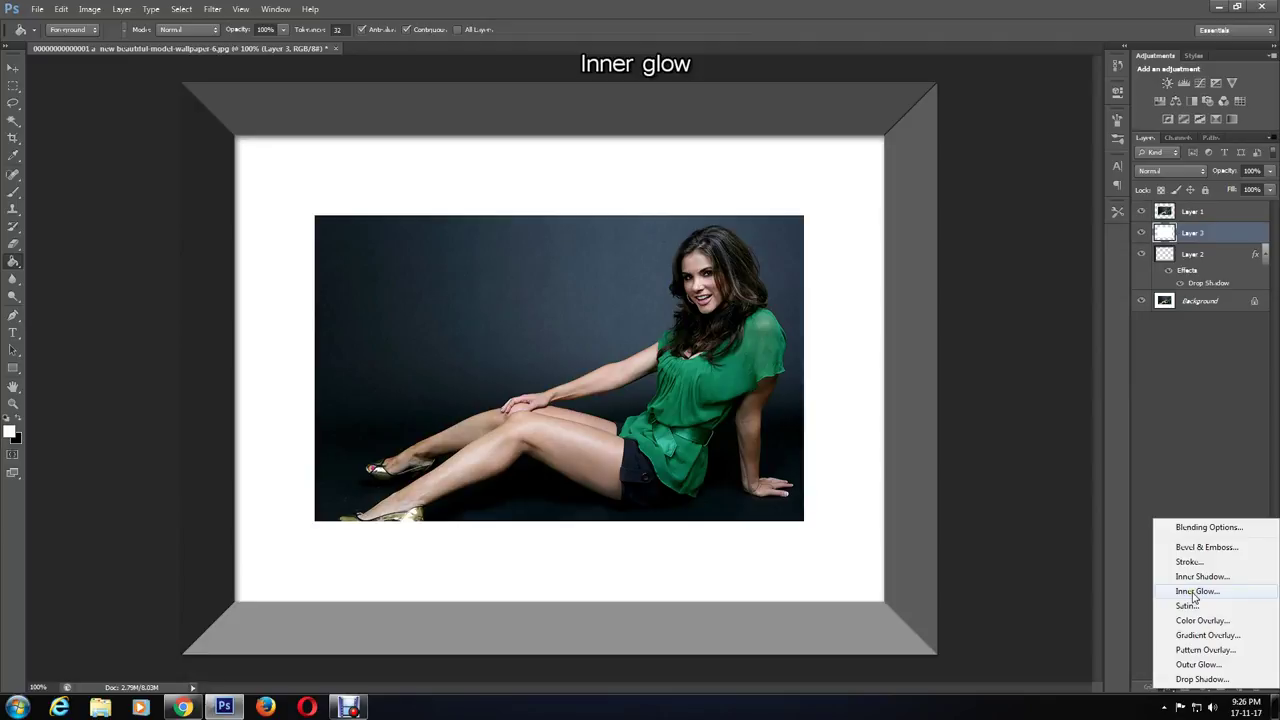
{"action": "left_click", "coordinate": [1193, 595]}
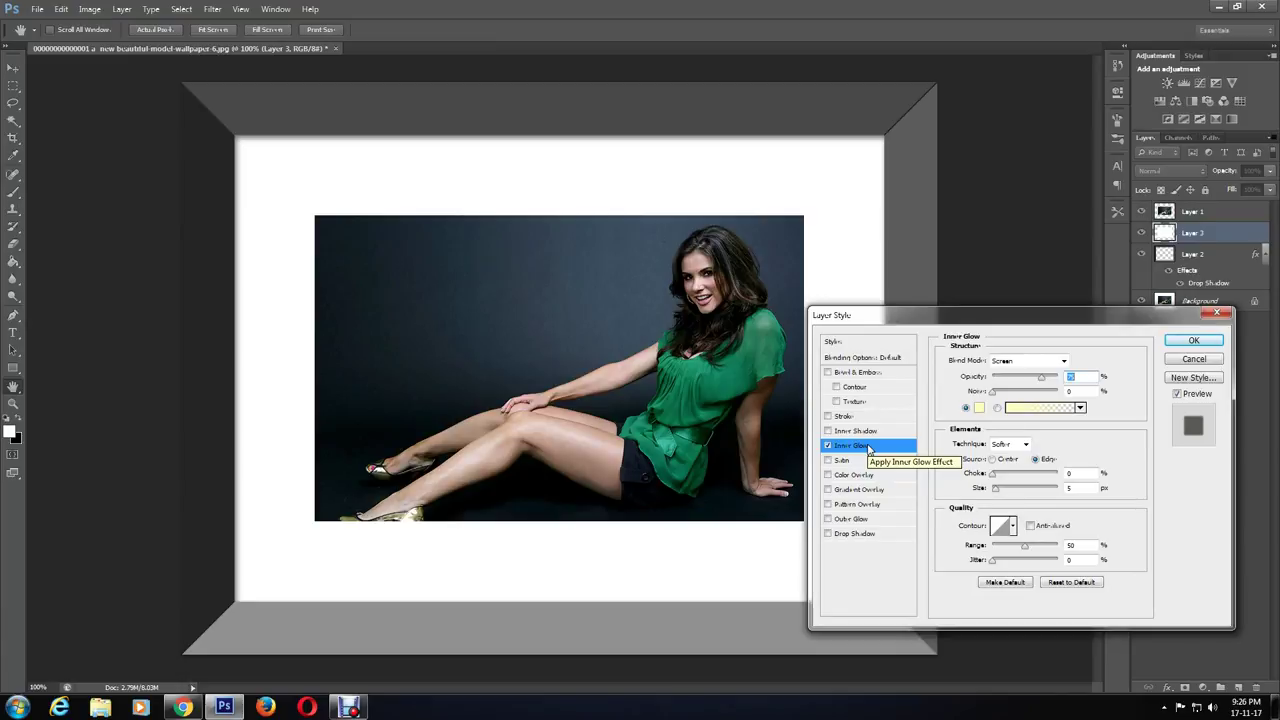
{"action": "left_click", "coordinate": [1006, 362]}
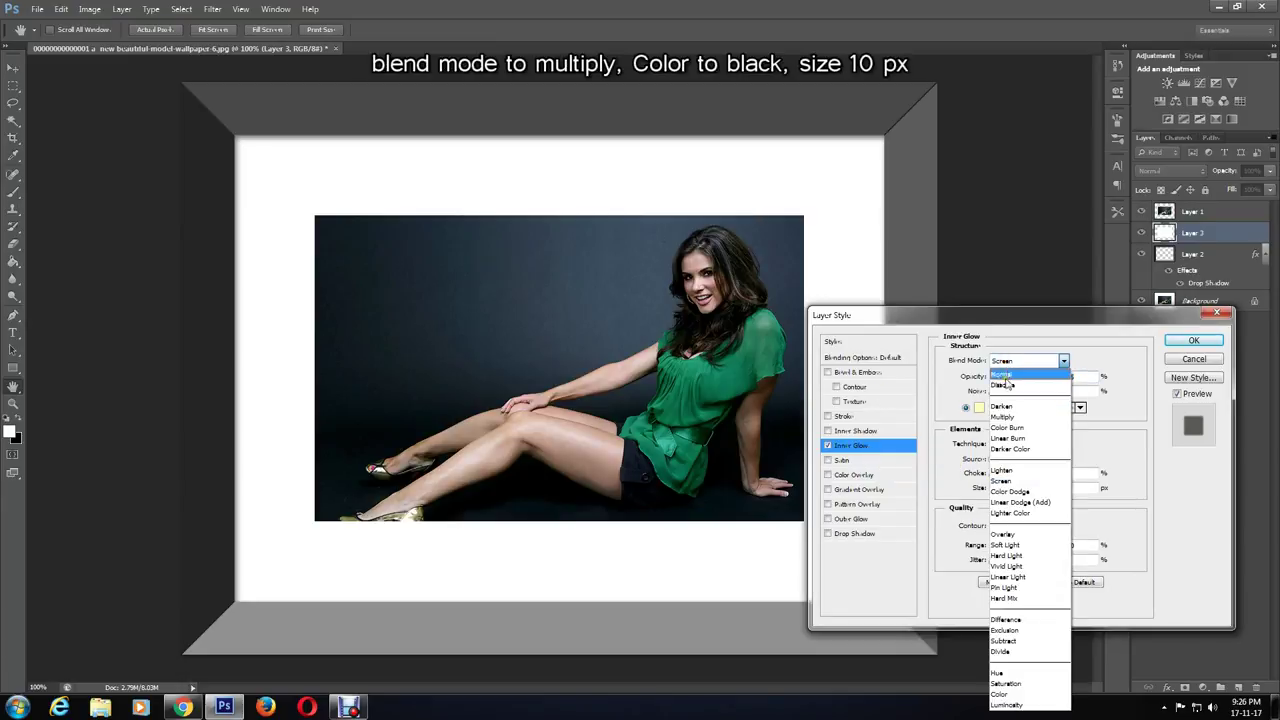
{"action": "left_click", "coordinate": [1008, 414]}
{"action": "left_click", "coordinate": [979, 408]}
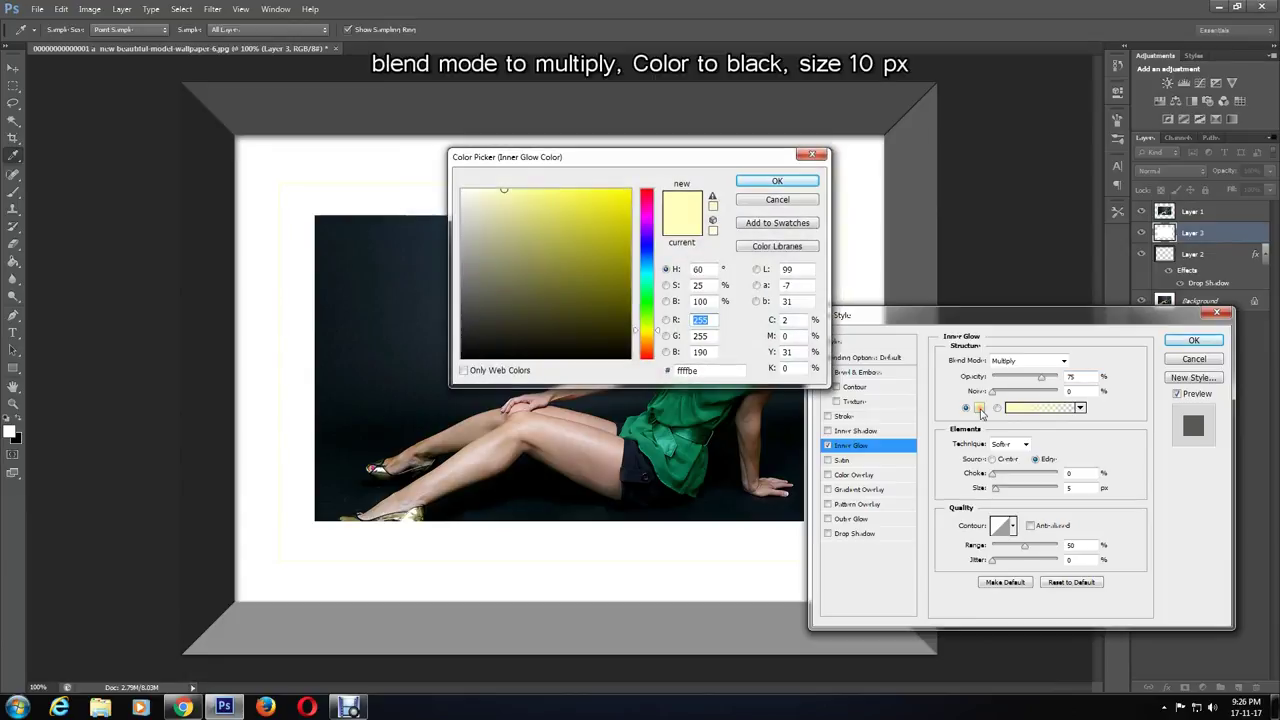
{"action": "left_click", "coordinate": [632, 357]}
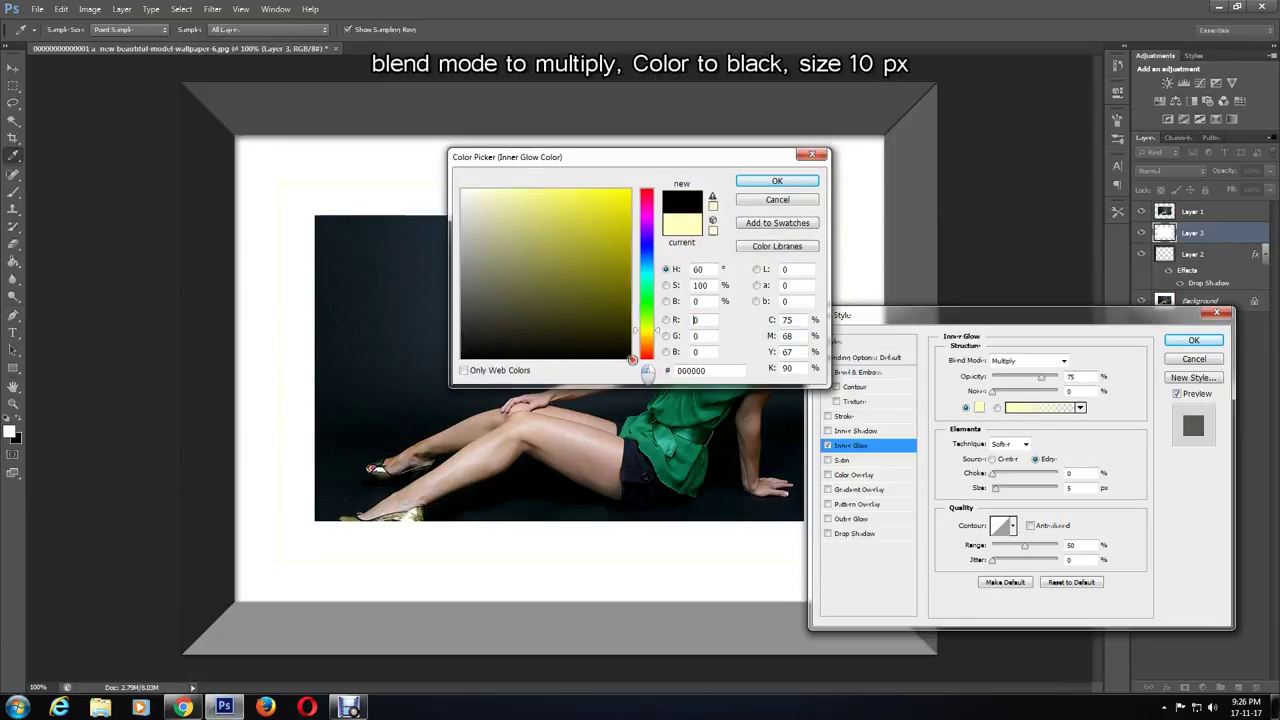
{"action": "left_click", "coordinate": [778, 183]}
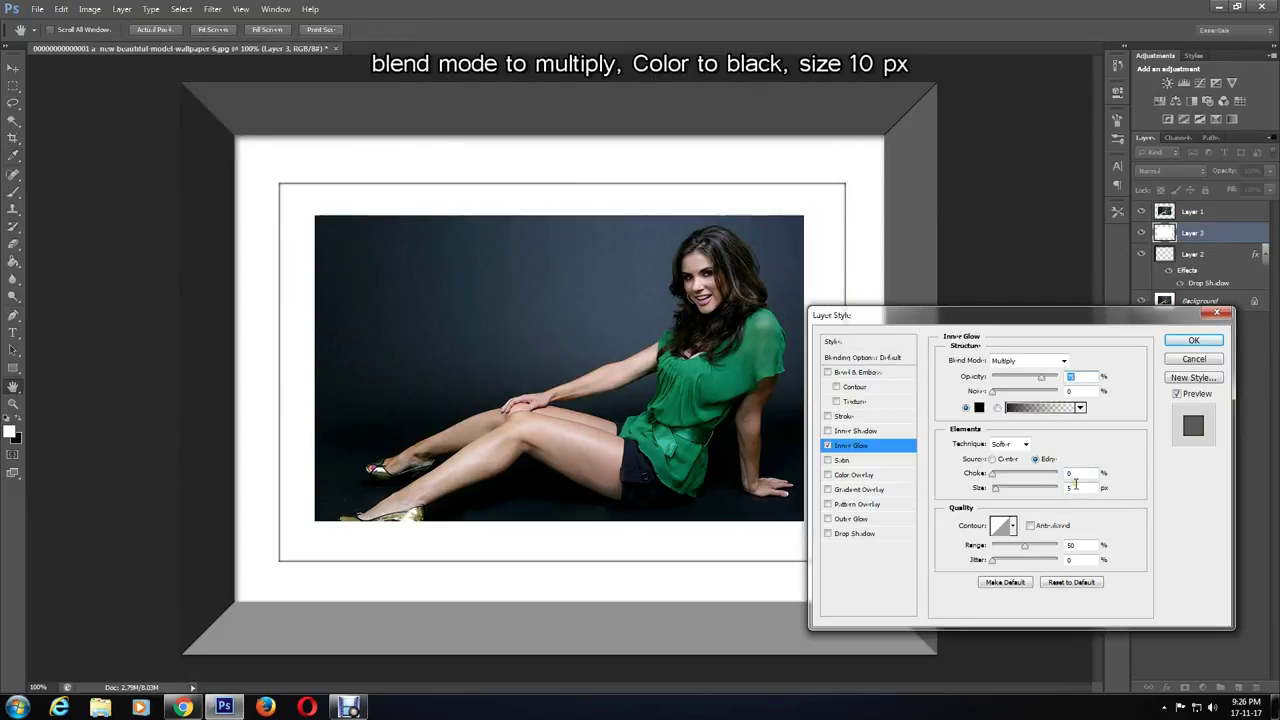
{"action": "type", "text": "10"}
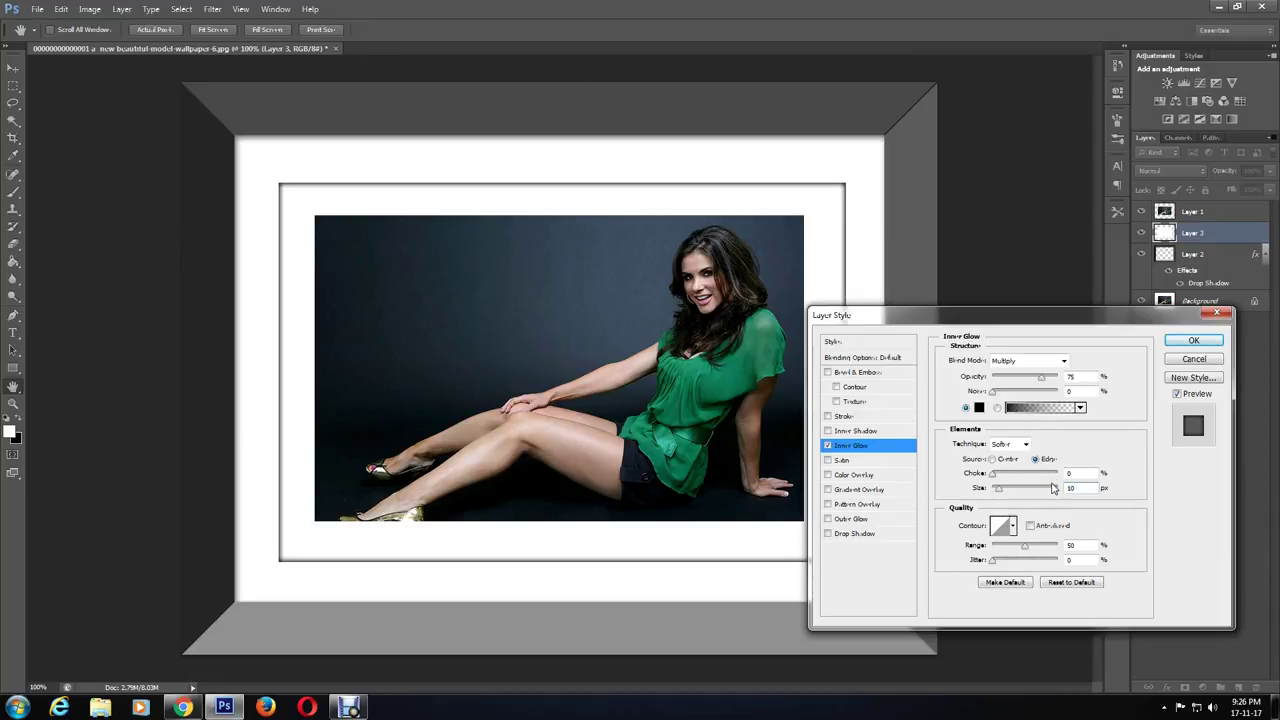
{"action": "left_click", "coordinate": [1193, 342]}
{"action": "left_click", "coordinate": [1270, 173]}
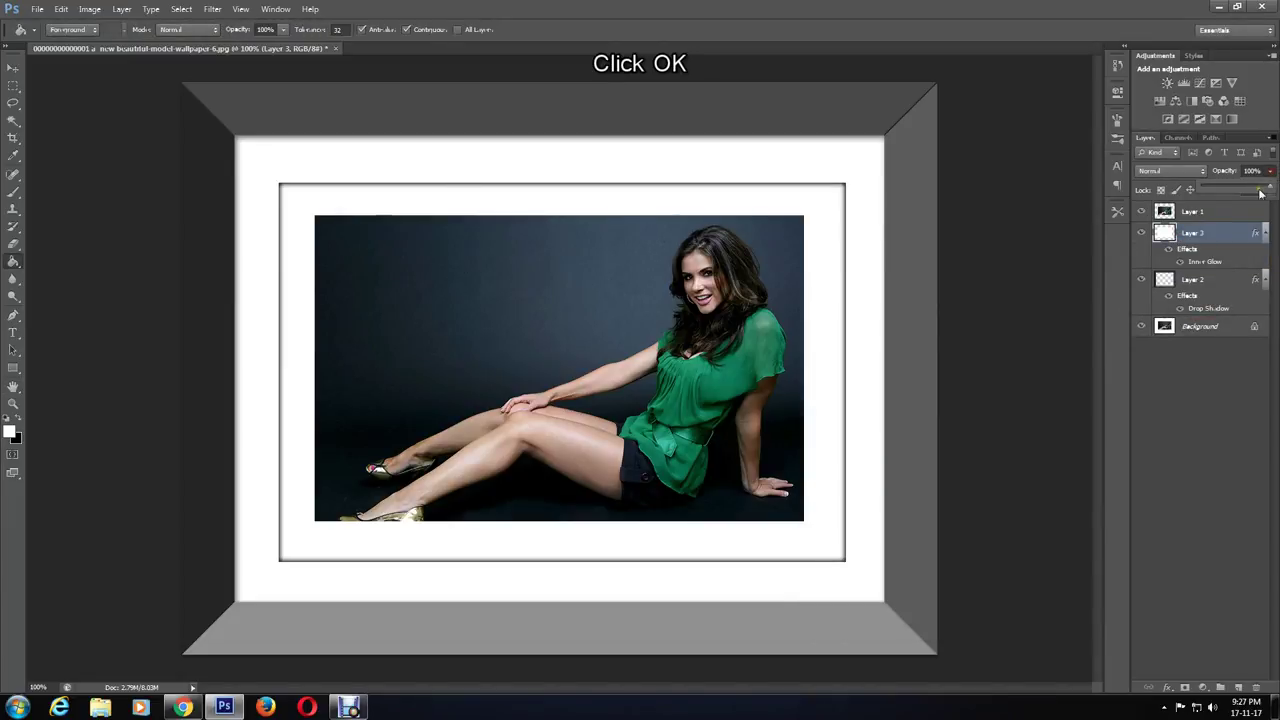
- Lower Layer 3's opacity slider to 20% to soften the inner mat glow
{"action": "left_click_drag", "start_coordinate": [1271, 190], "coordinate": [1215, 189]}
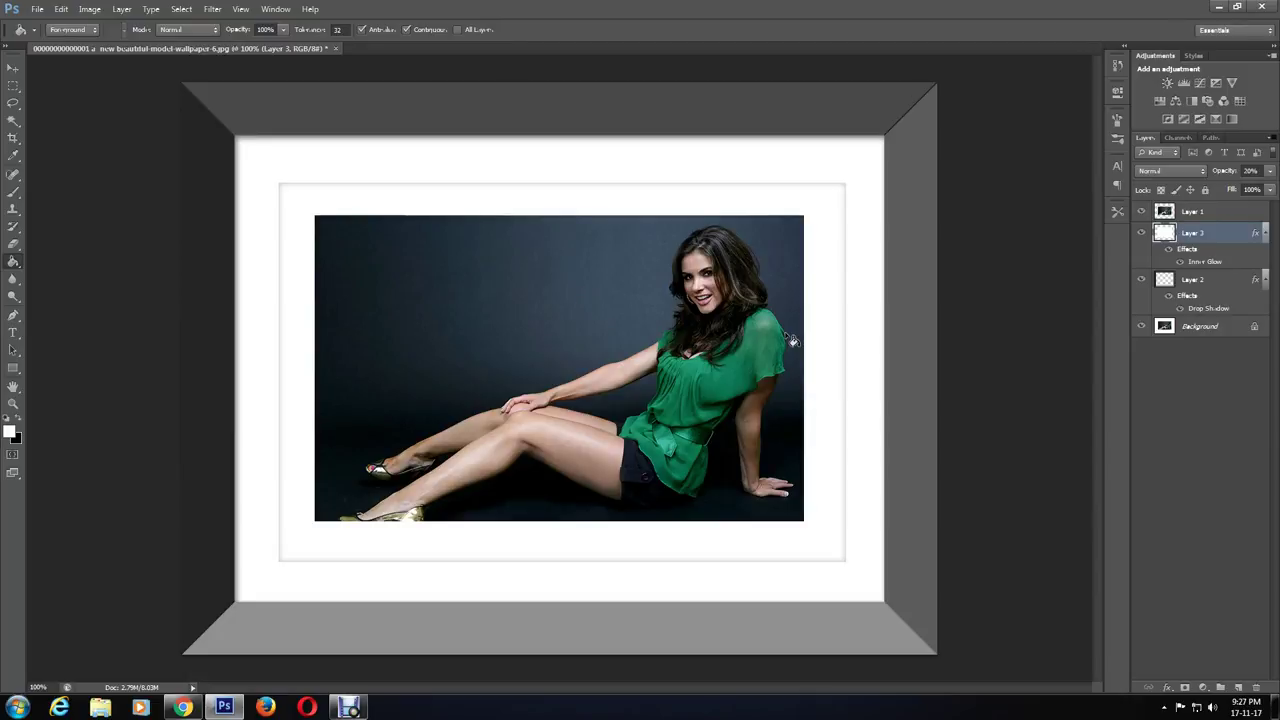
- Save a JPEG copy of the framed photo to the Desktop, accepting the JPEG options
{"action": "left_click", "coordinate": [37, 8]}
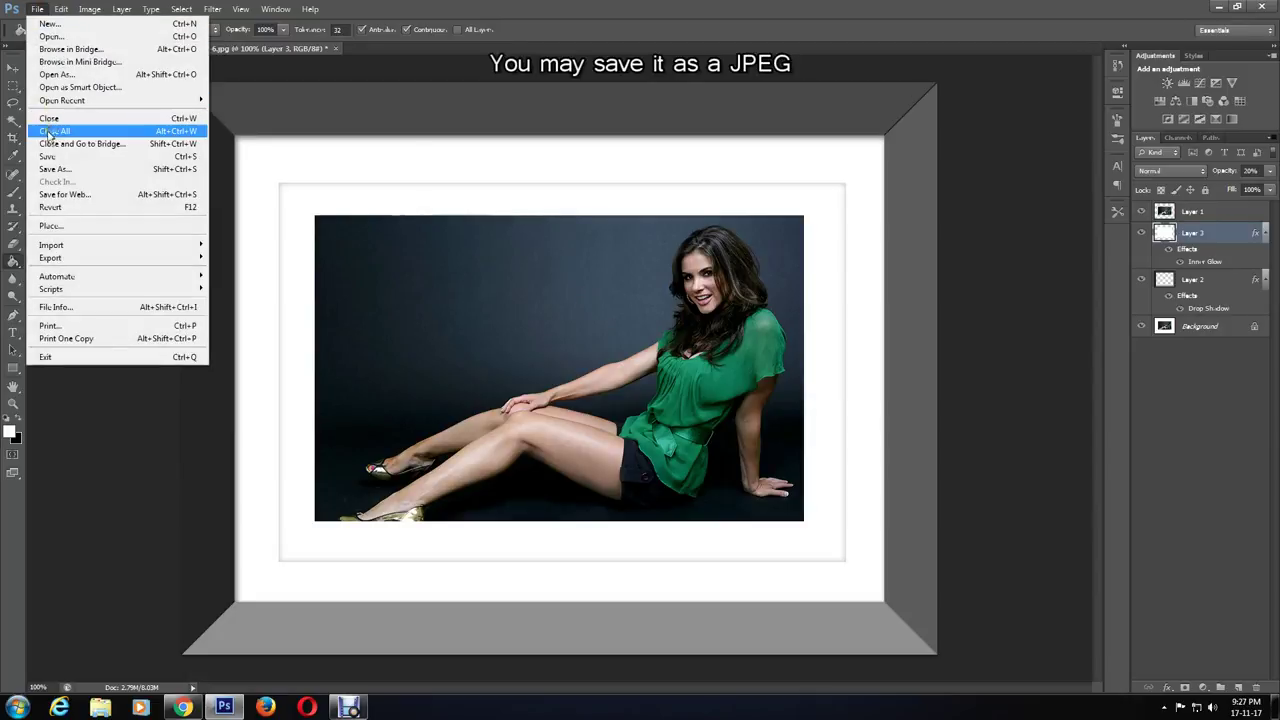
{"action": "left_click", "coordinate": [70, 165]}
{"action": "left_click", "coordinate": [500, 374]}
{"action": "left_click", "coordinate": [315, 215]}
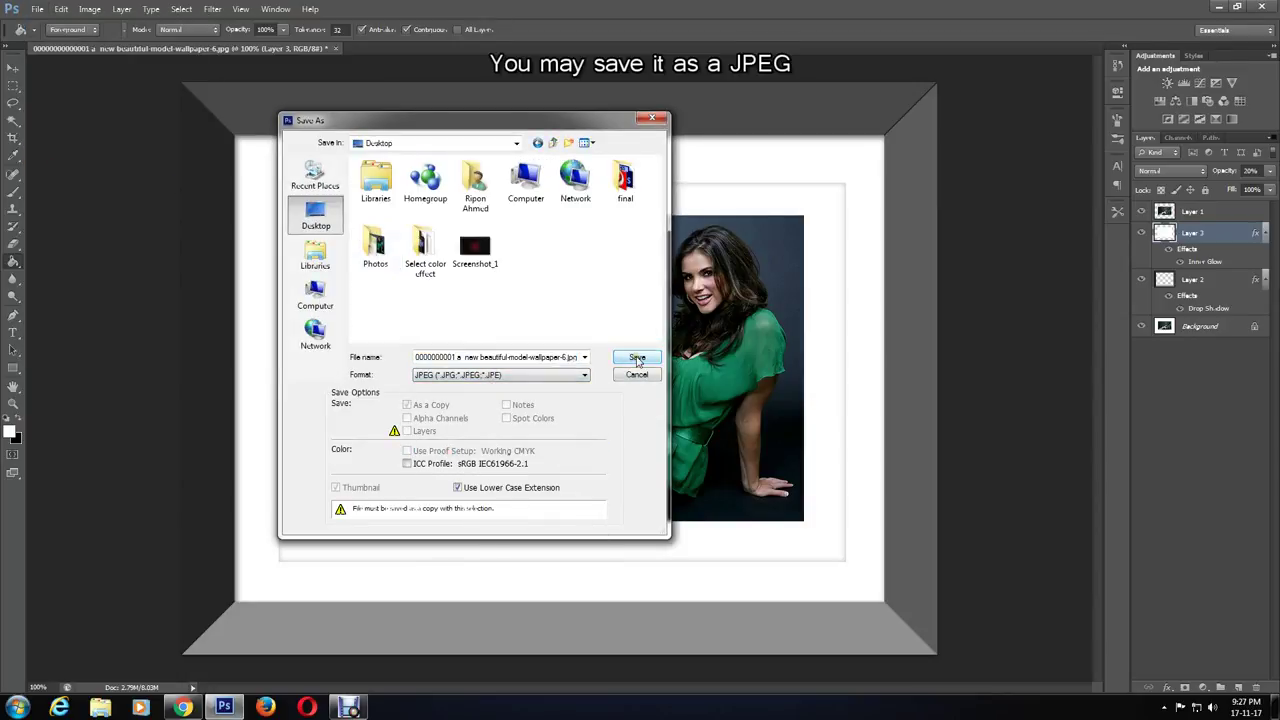
{"action": "left_click", "coordinate": [637, 357]}
{"action": "left_click", "coordinate": [716, 182]}
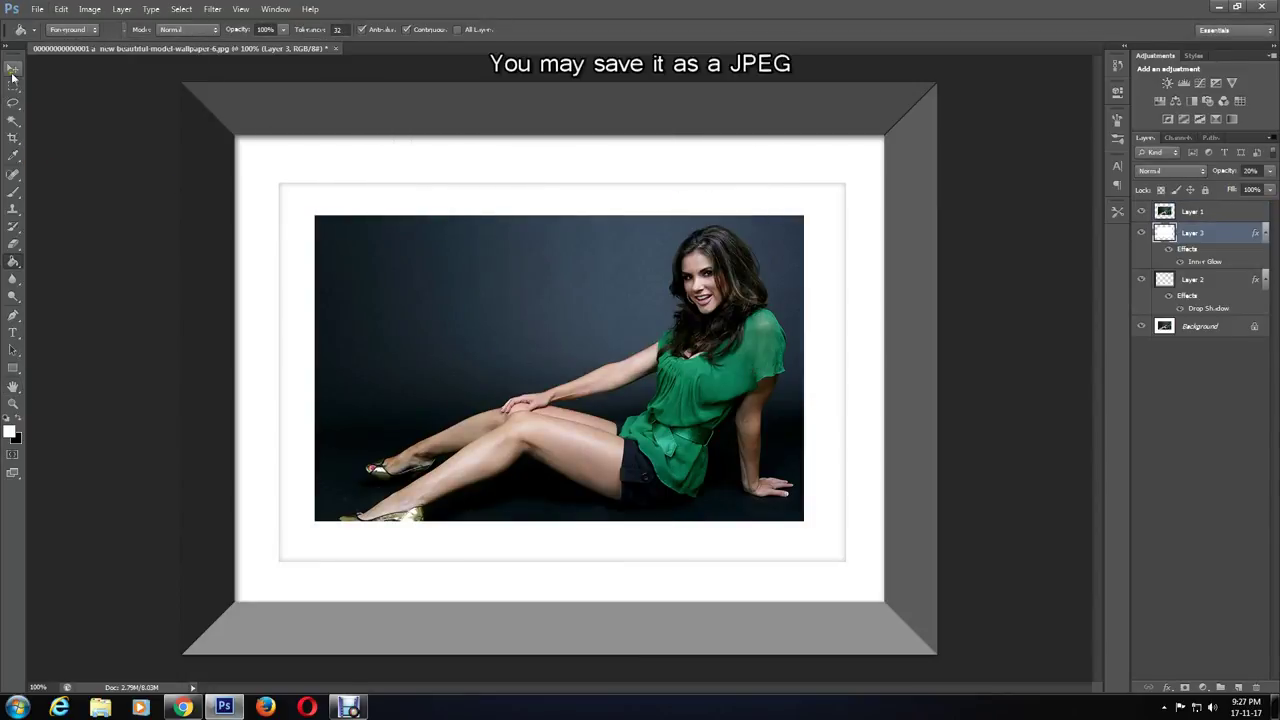